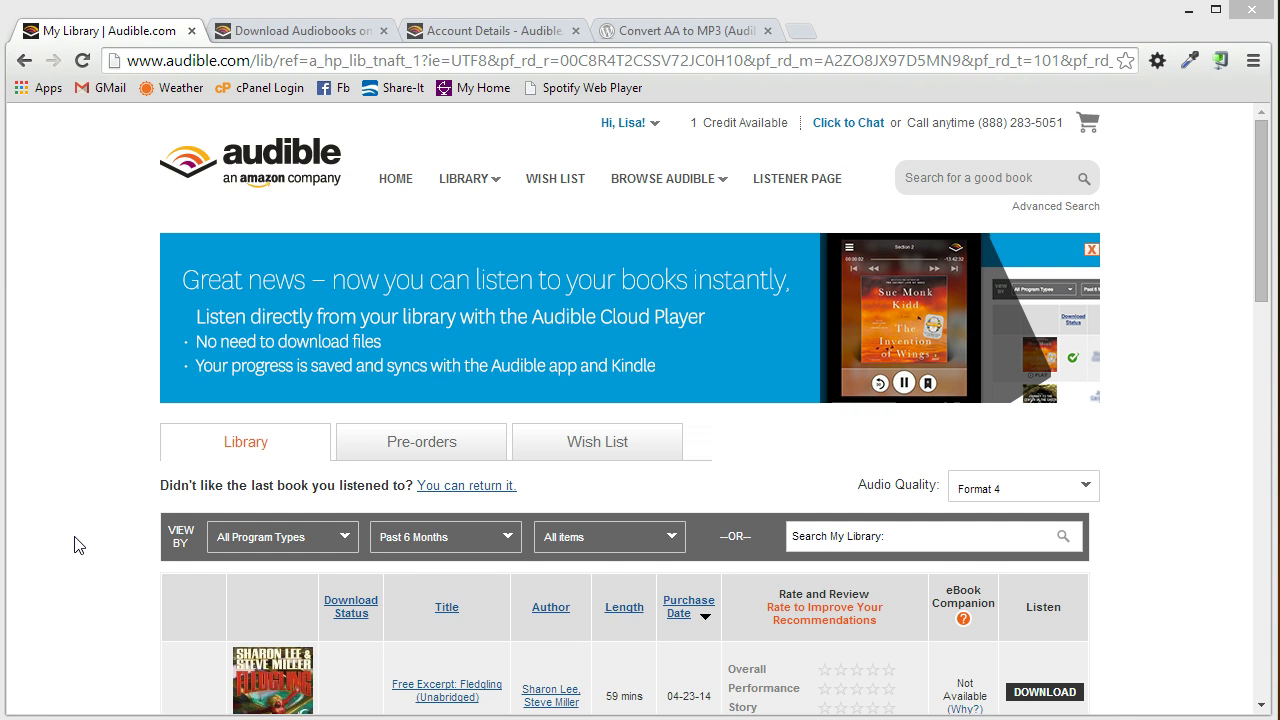
- View the Convert AA to MP3 page, switch to Audials One and show its Converter with the navigation list collapsed and expanded
left_click(657, 33)
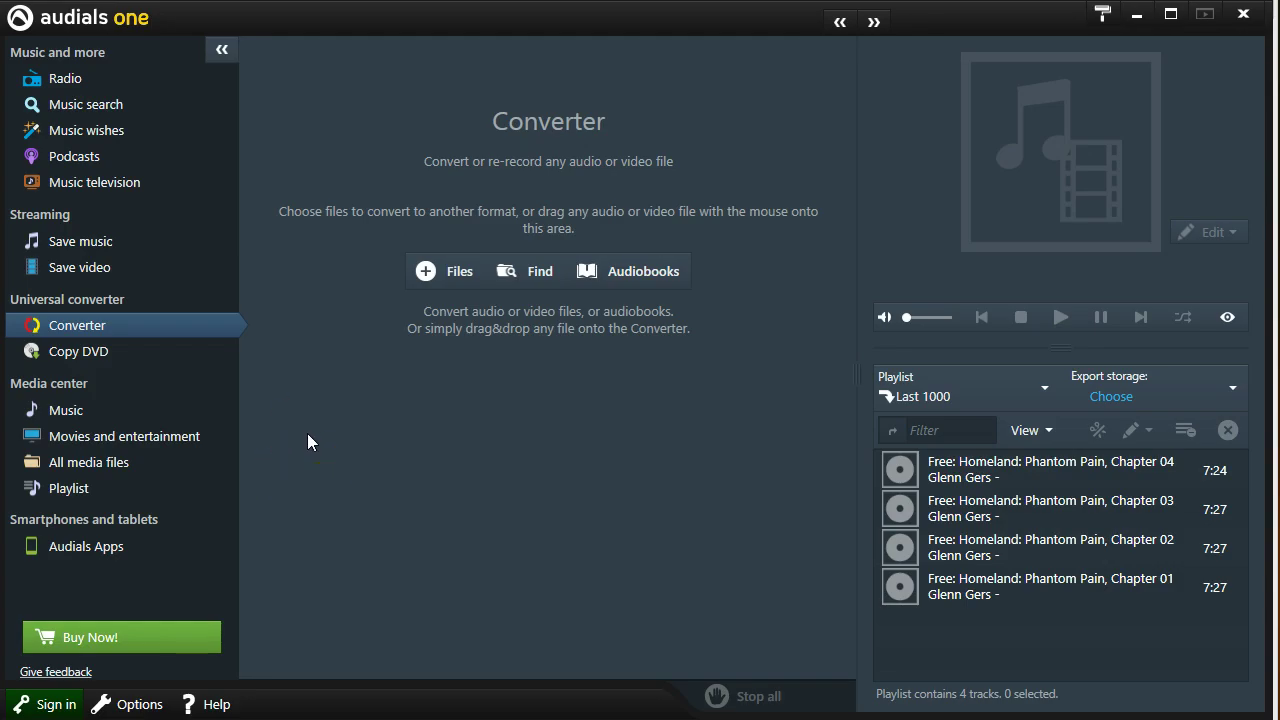
left_click(220, 50)
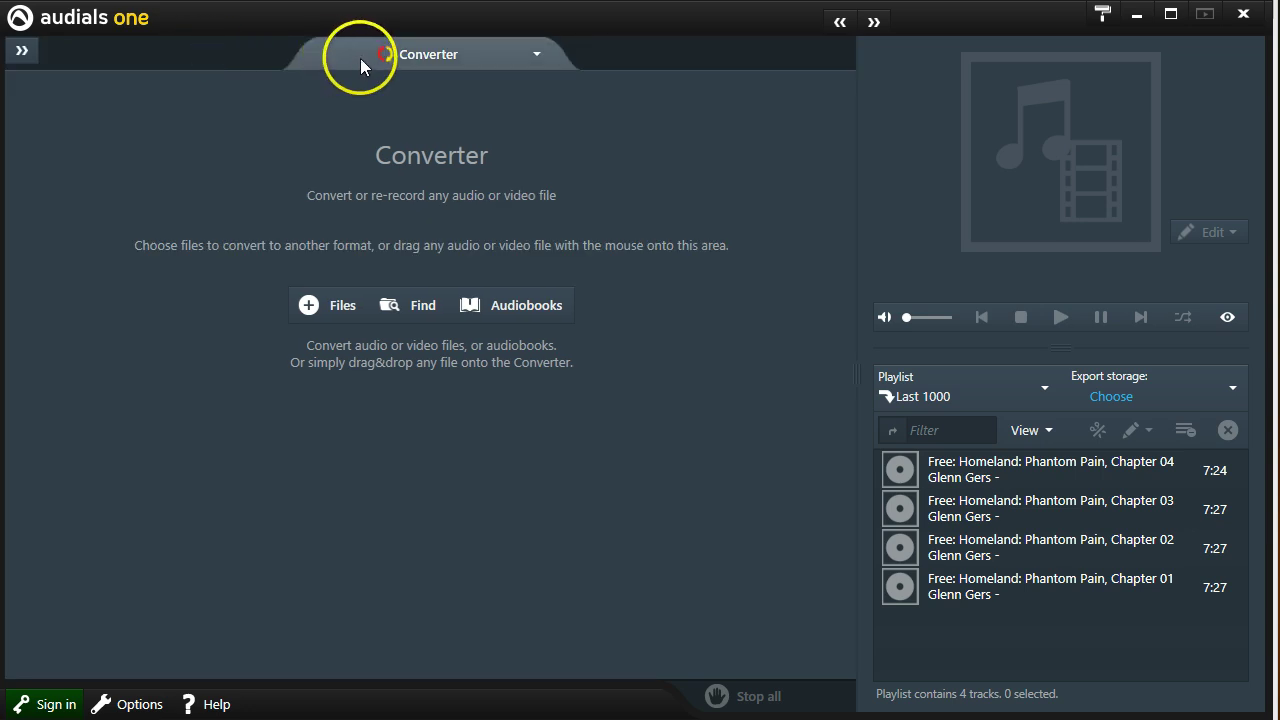
left_click(443, 55)
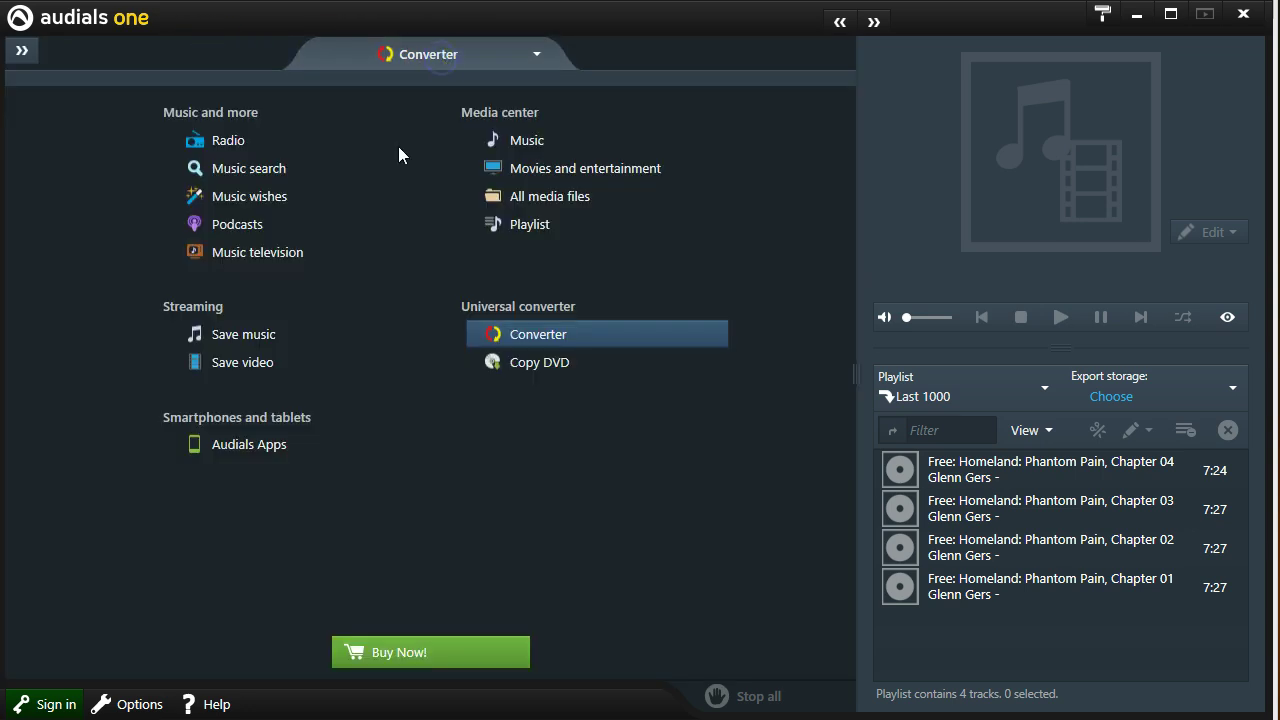
left_click(526, 334)
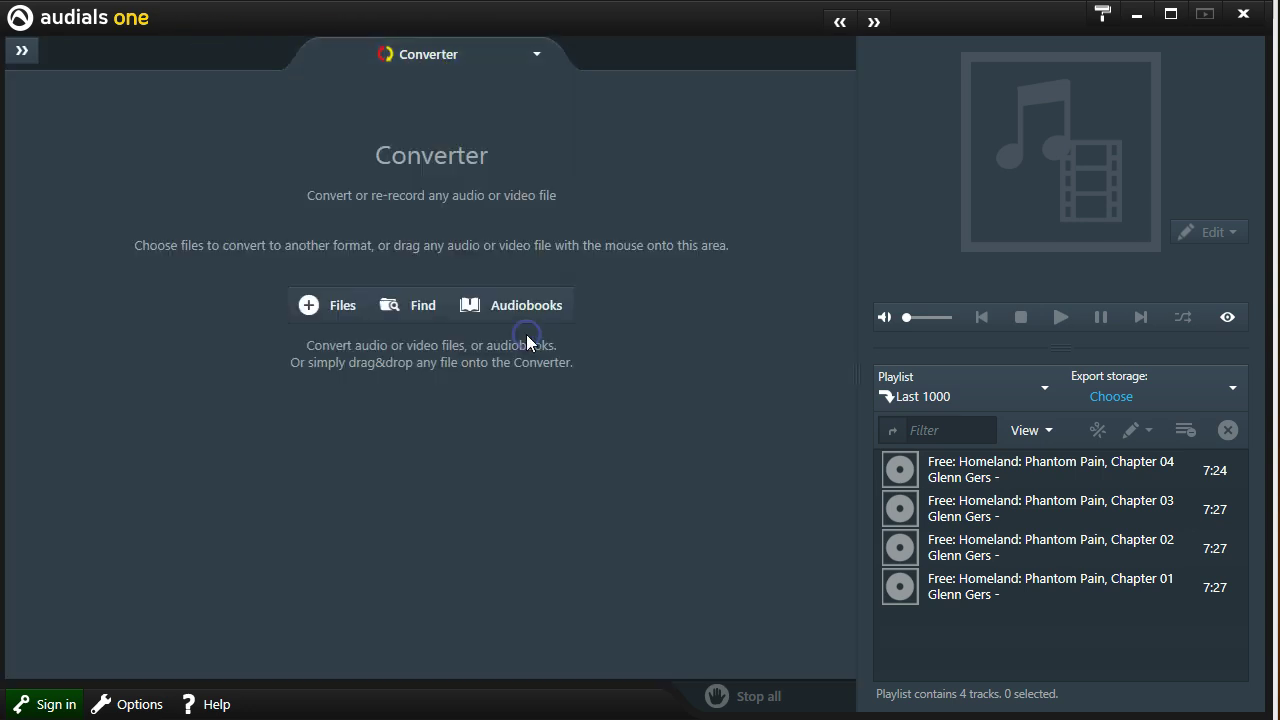
left_click(30, 50)
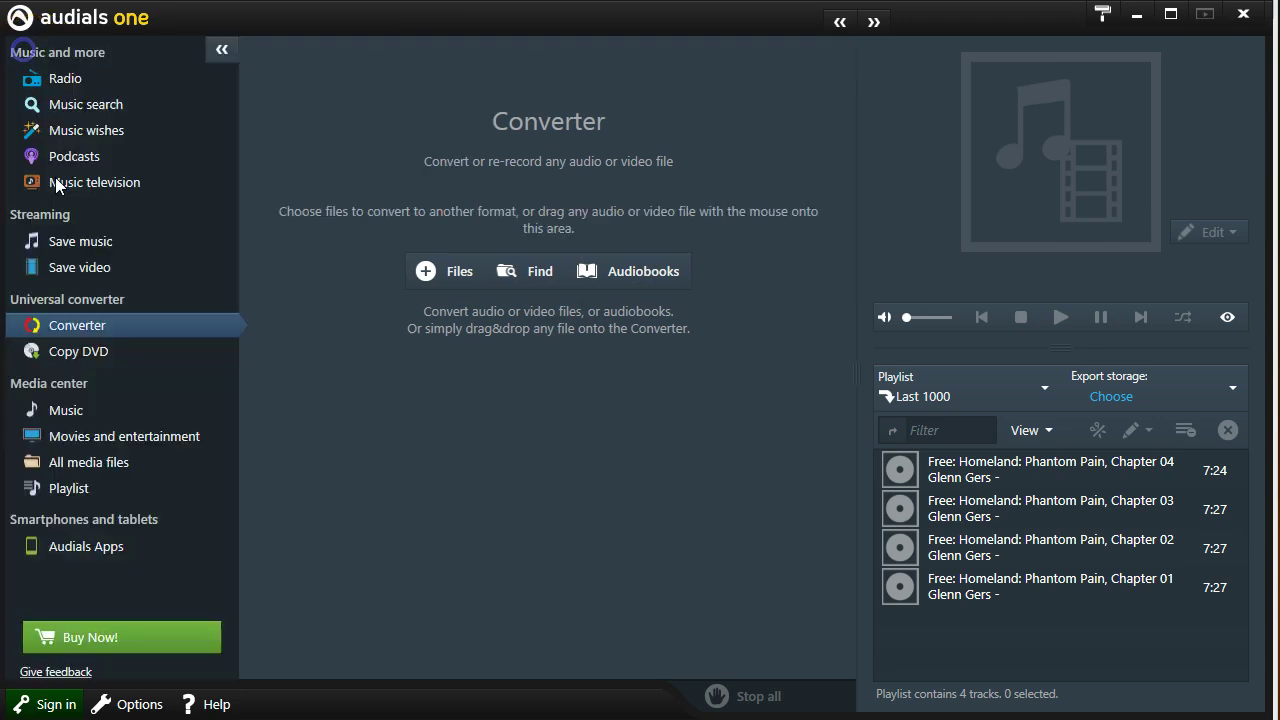
- Open the Converter's audiobooks option, read the instructions for burning virtual CDs and dismiss them
left_click(628, 274)
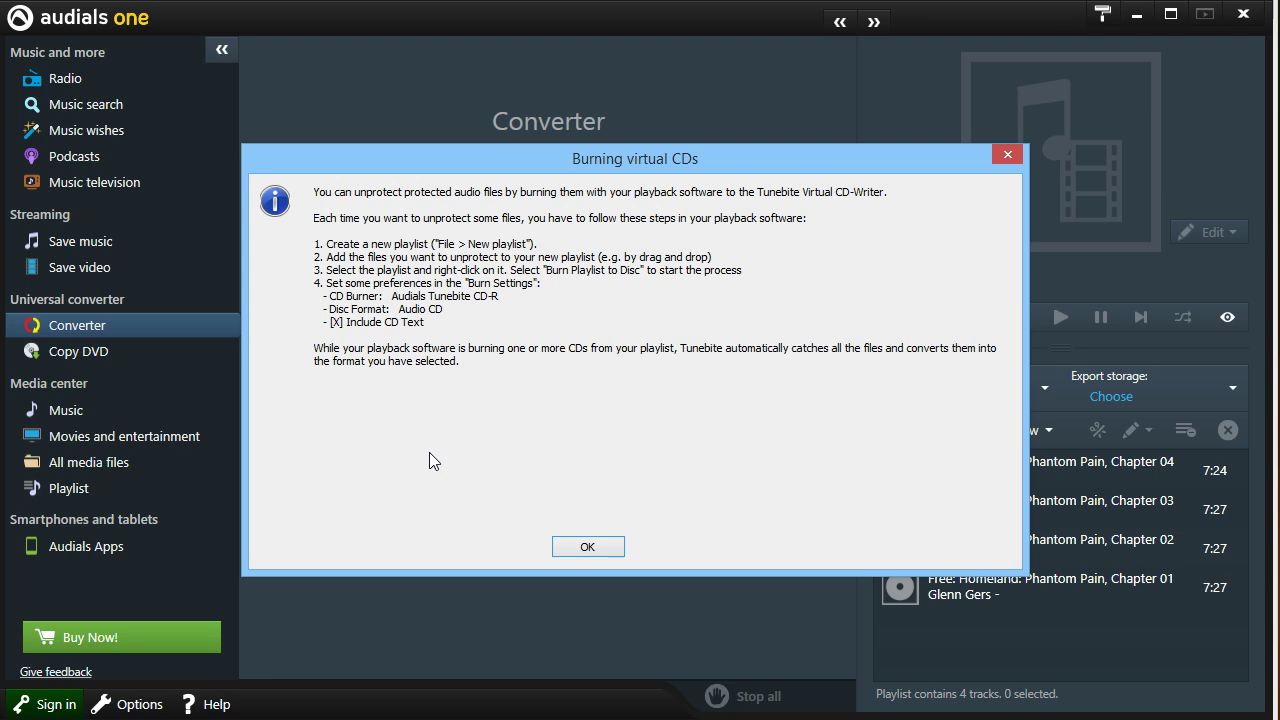
left_click(587, 546)
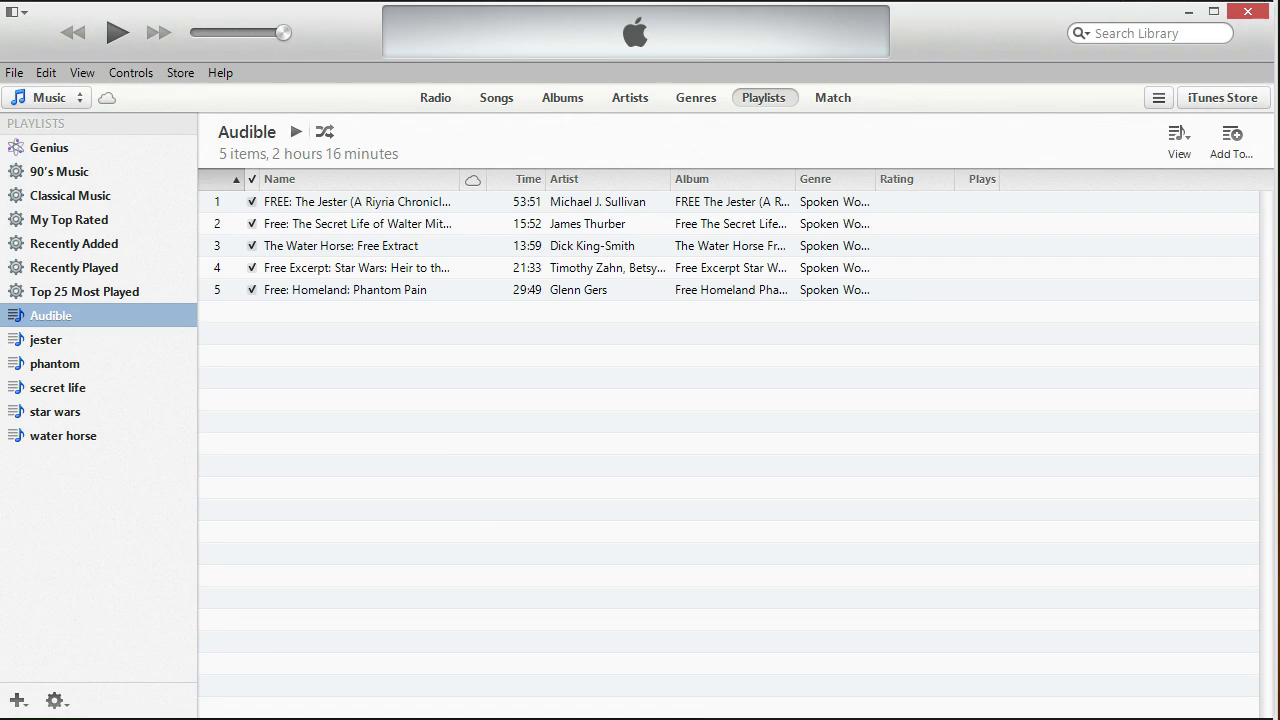
- Switch to the browser and find the computer and mp3 options on Audible's supported devices page
left_click(467, 491)
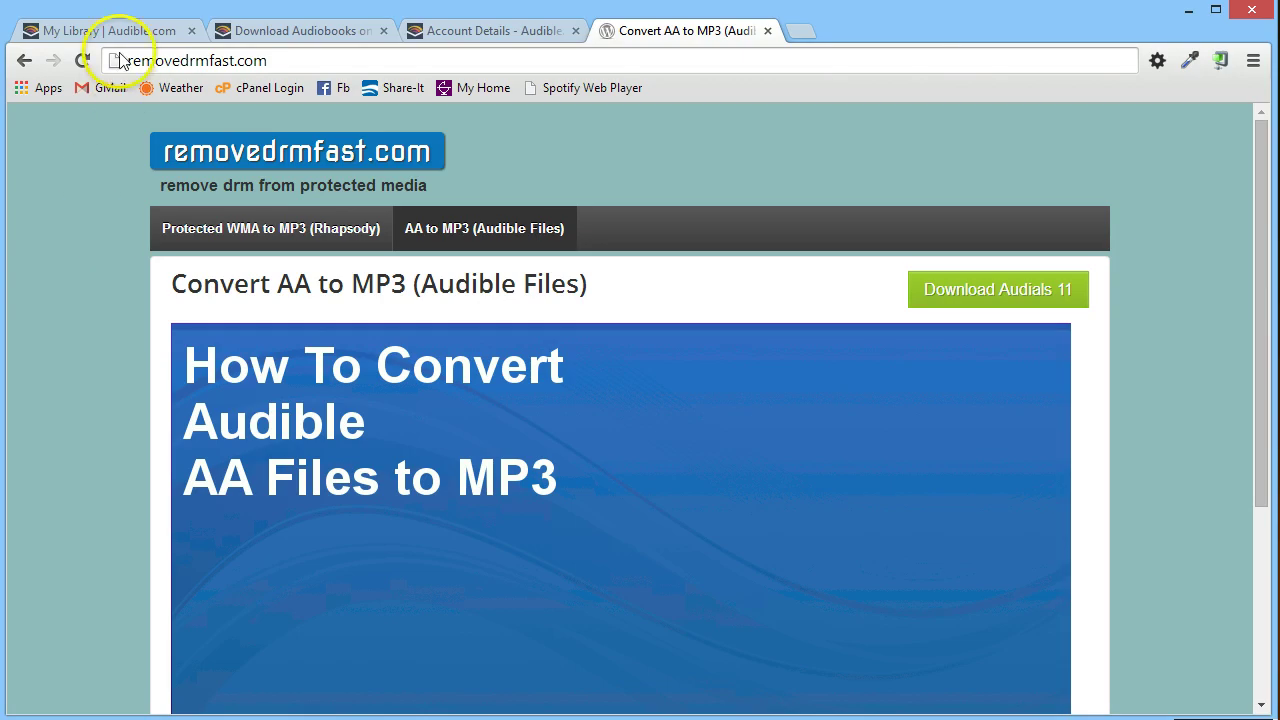
left_click(118, 32)
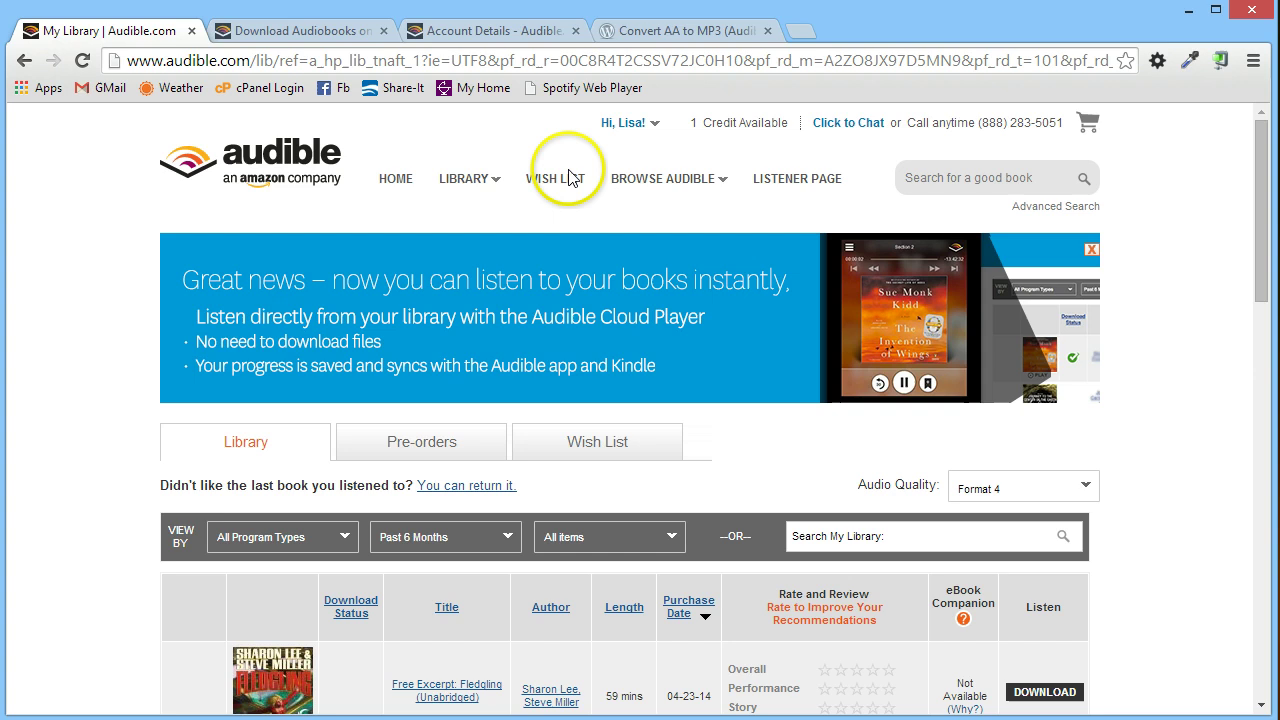
left_click(615, 123)
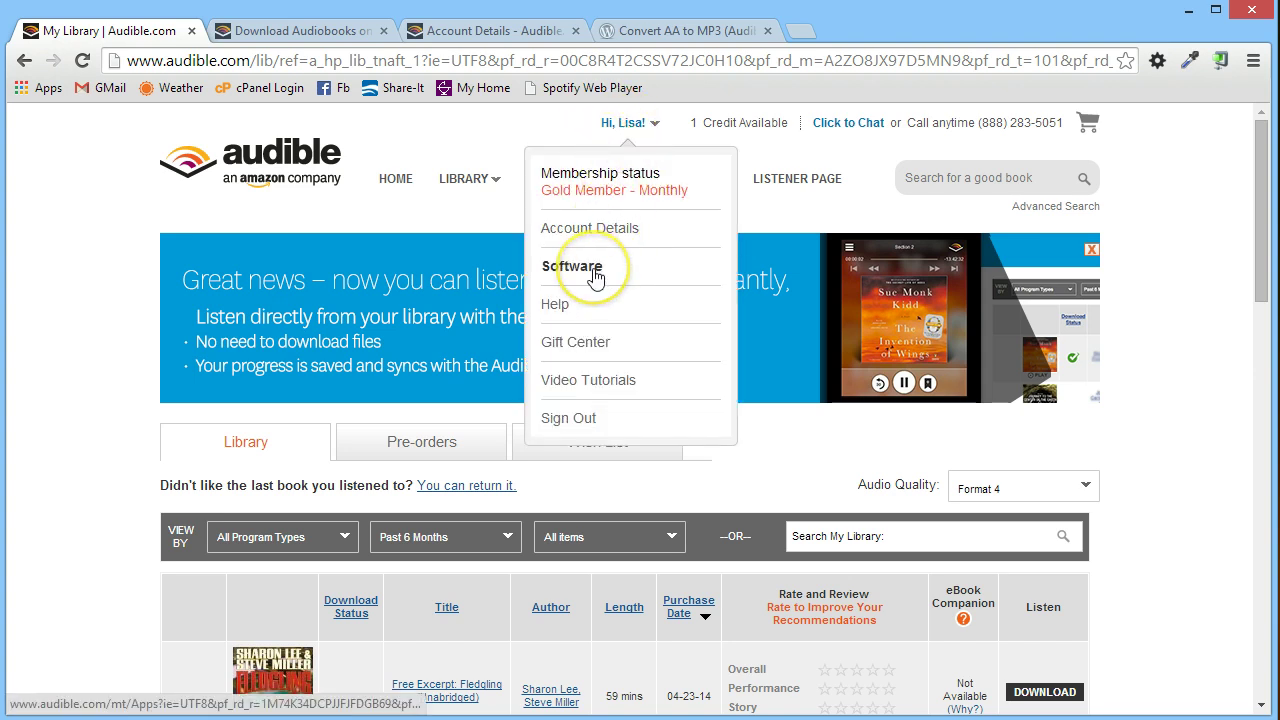
left_click(345, 32)
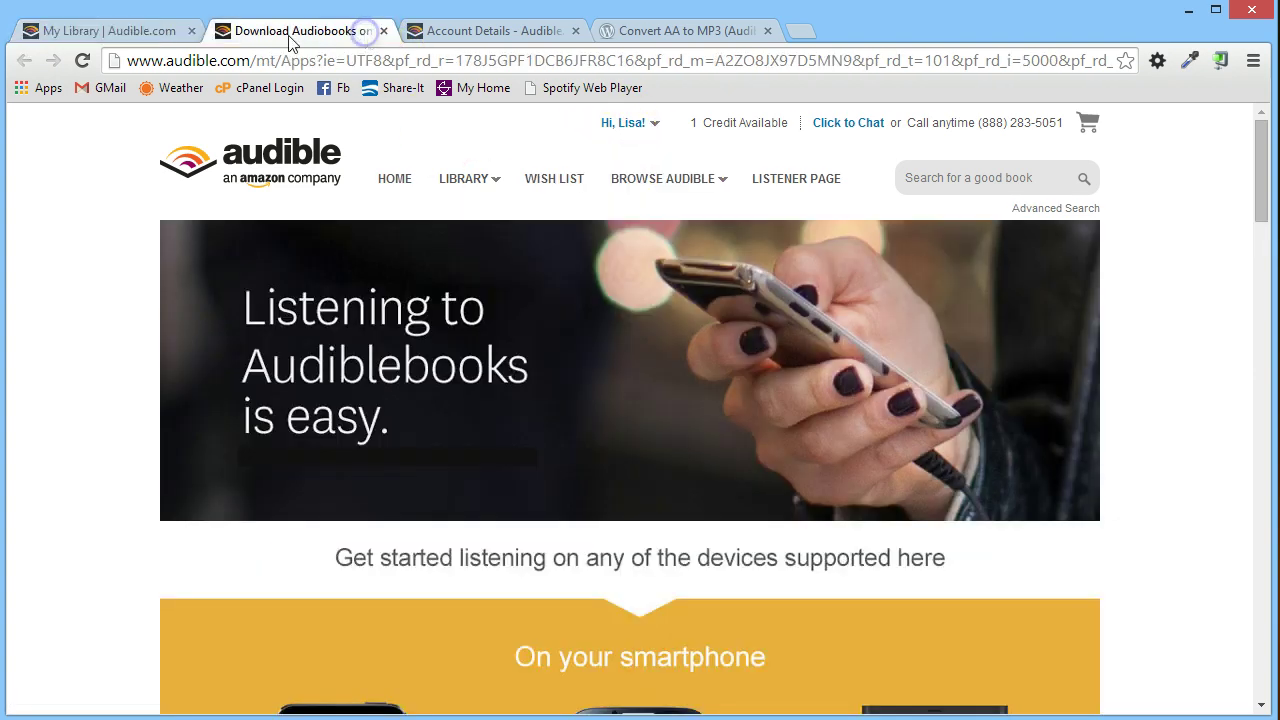
scroll(105, 300, "down", 11)
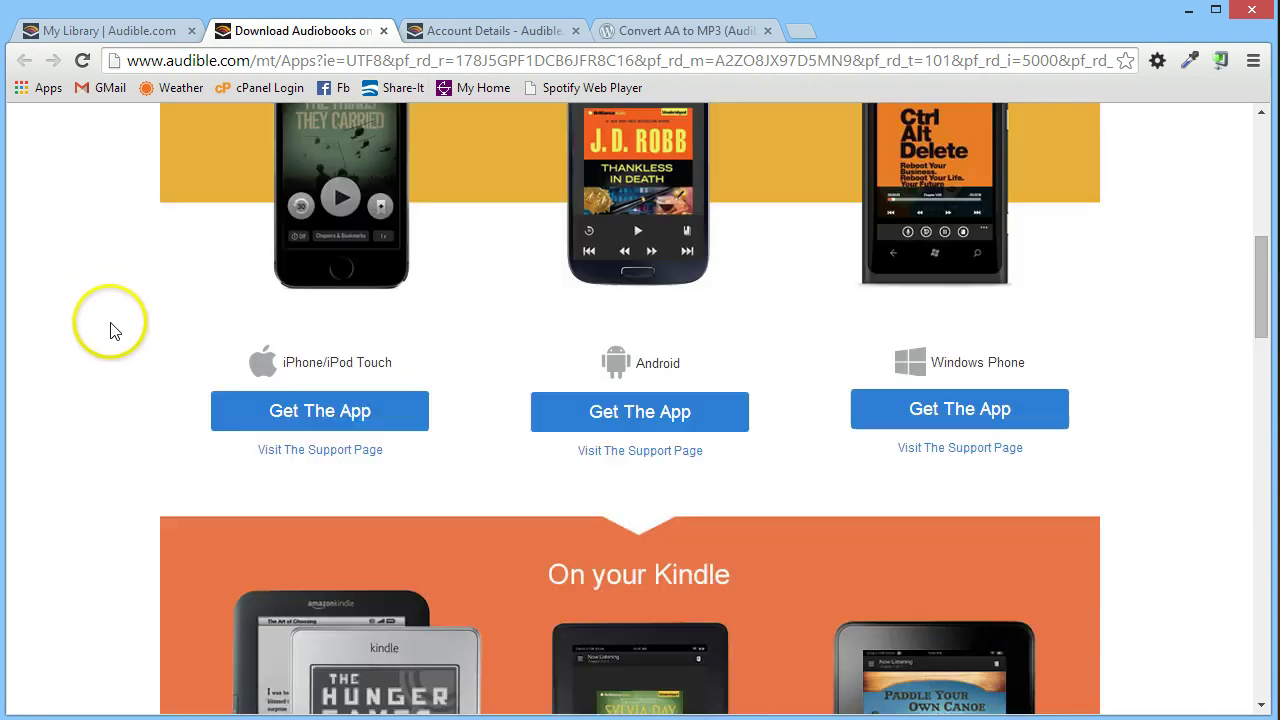
scroll(110, 335, "down", 14)
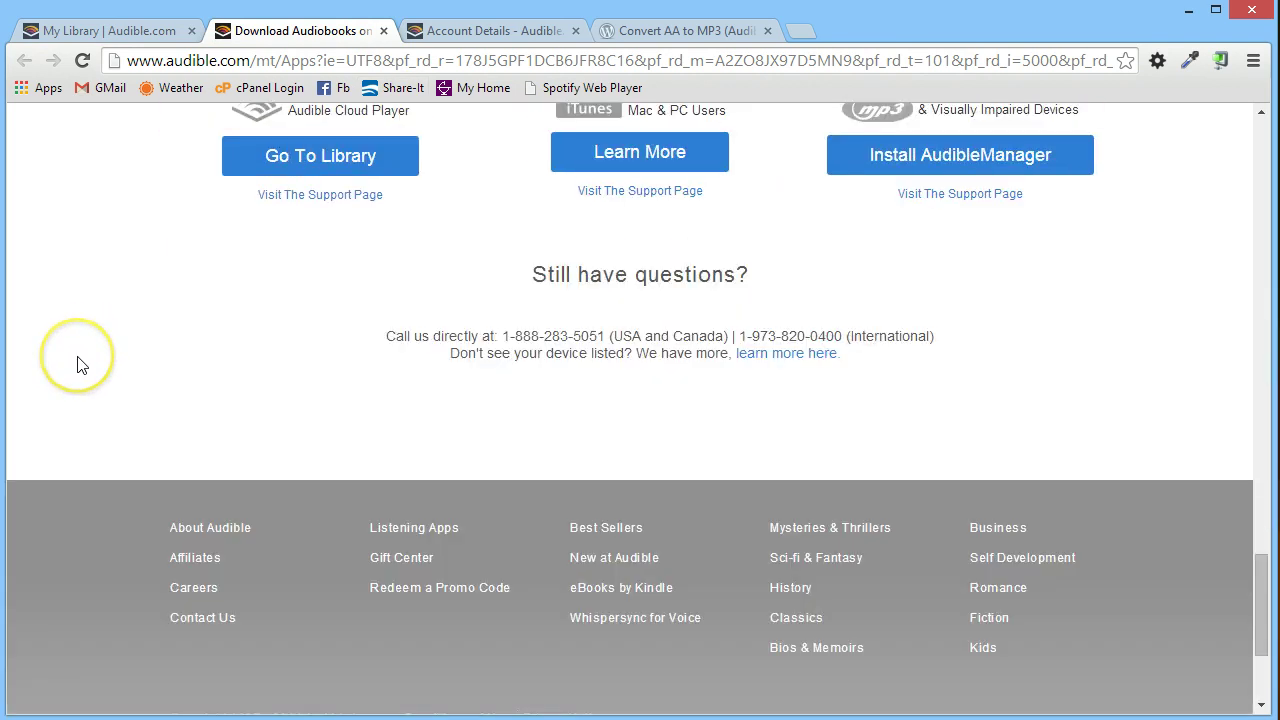
scroll(80, 364, "up", 2)
scroll(80, 364, "up", 2)
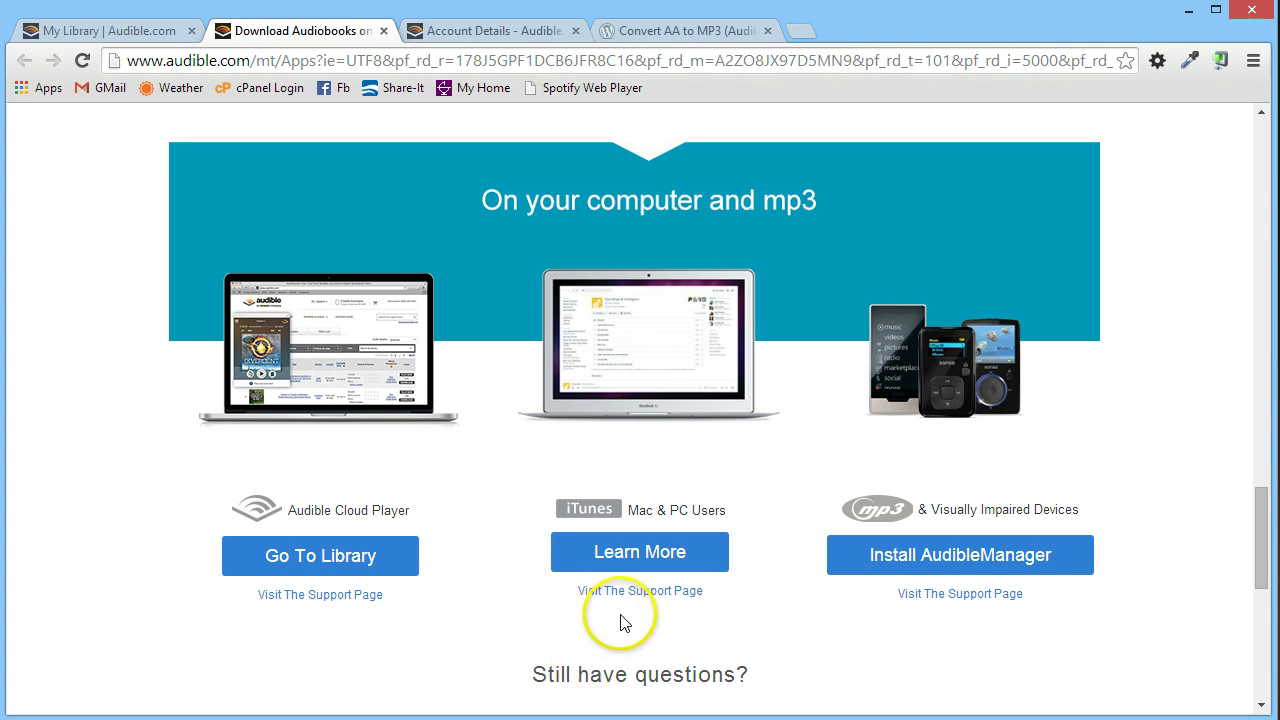
- Open the Audible Software page from the iTunes option and choose the Windows PC software for burning CDs
left_click(640, 555)
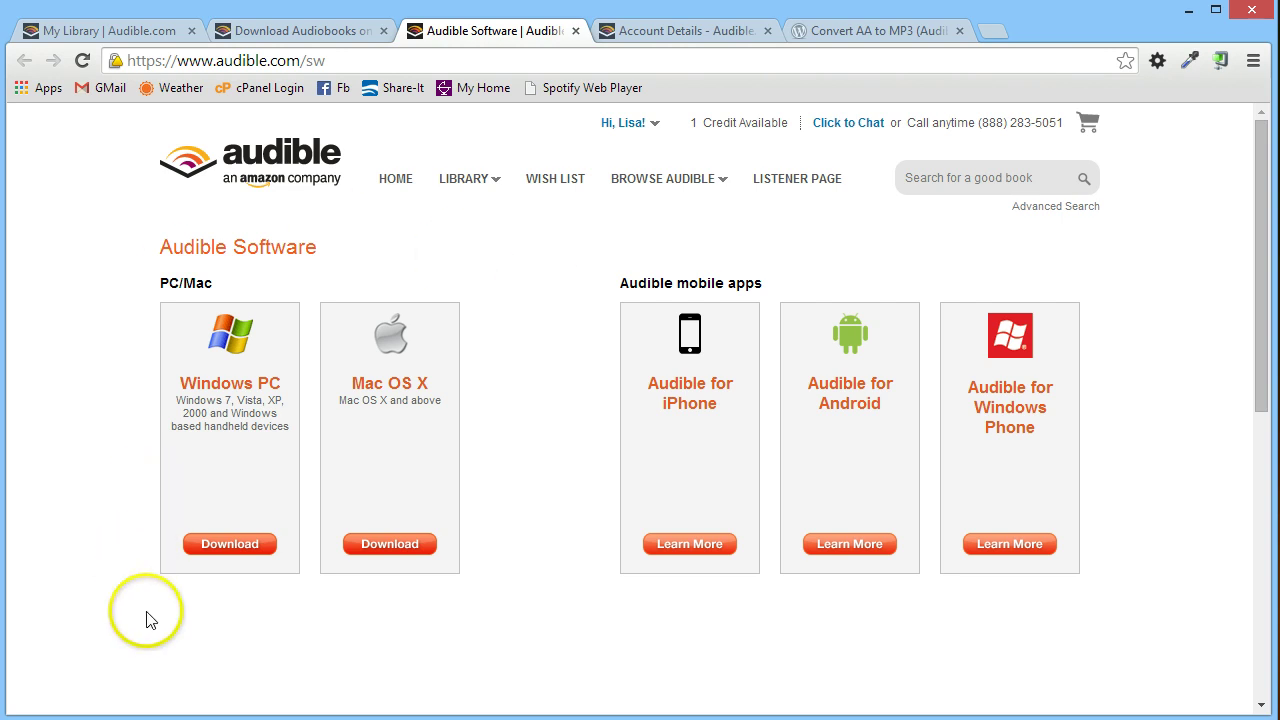
left_click(224, 552)
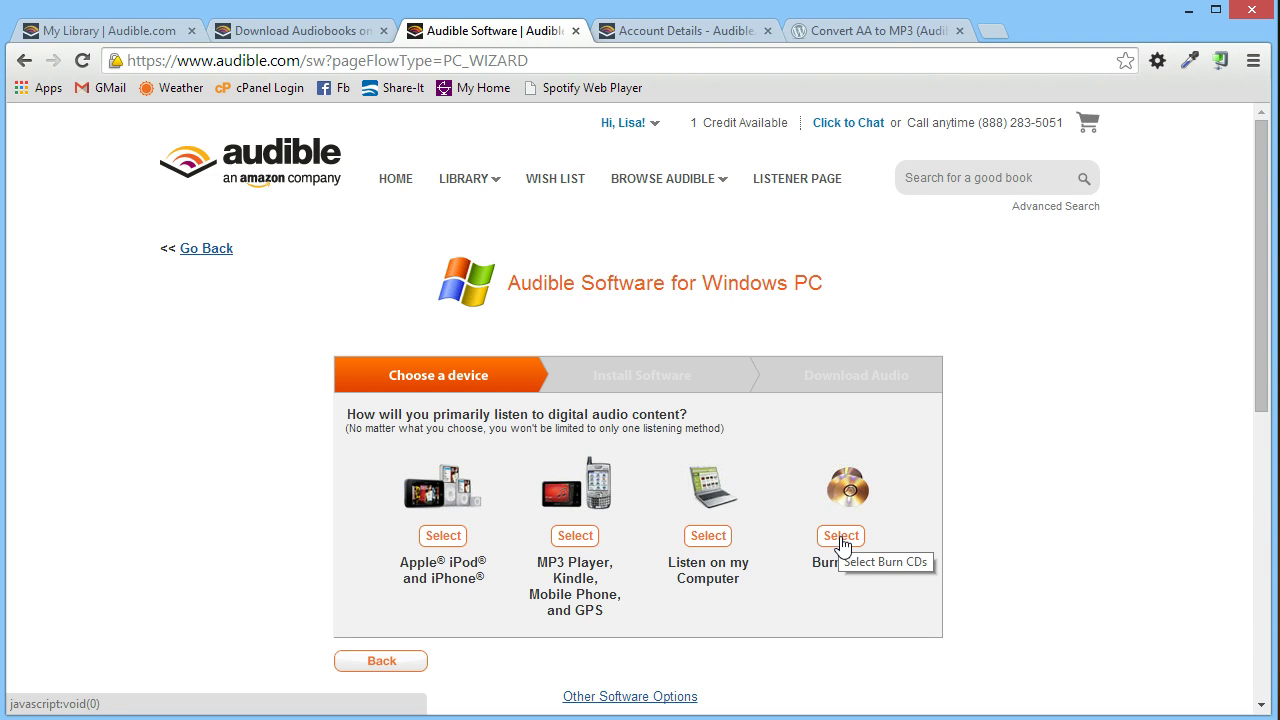
left_click(841, 540)
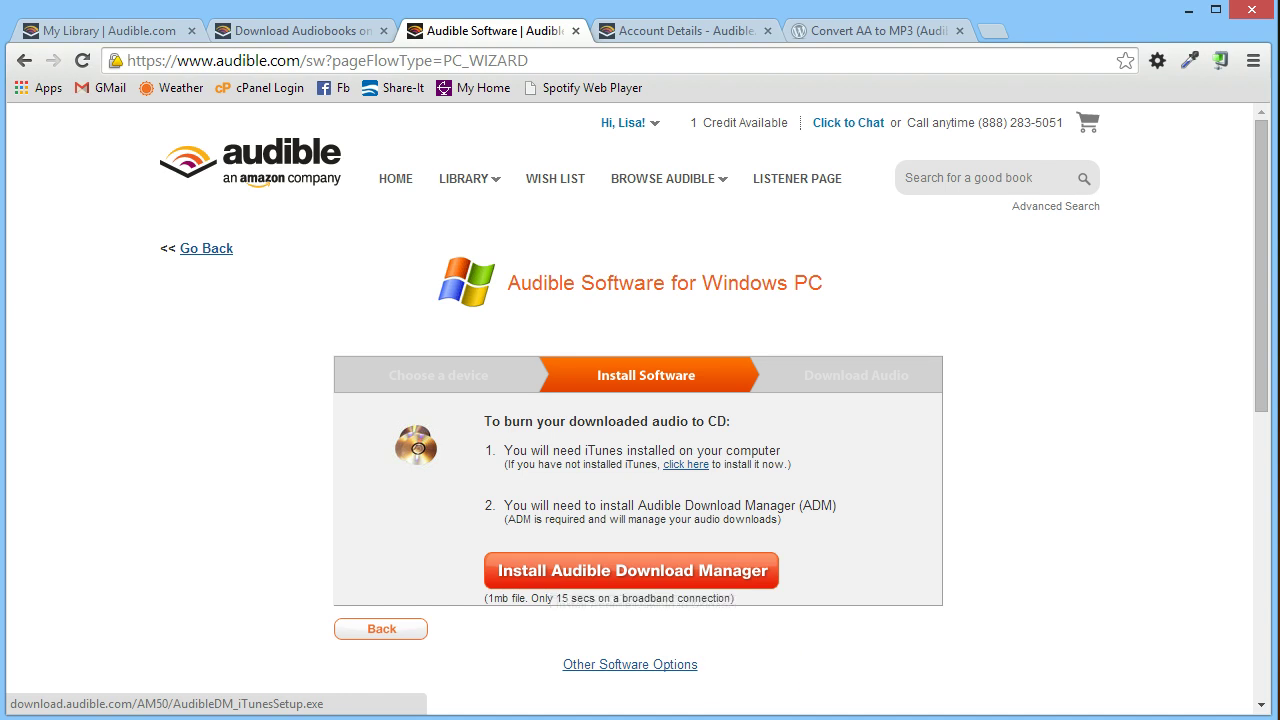
- Download Free Excerpt: Fledgling (Unabridged) from the Audible library and close AudibleManager
left_click(135, 30)
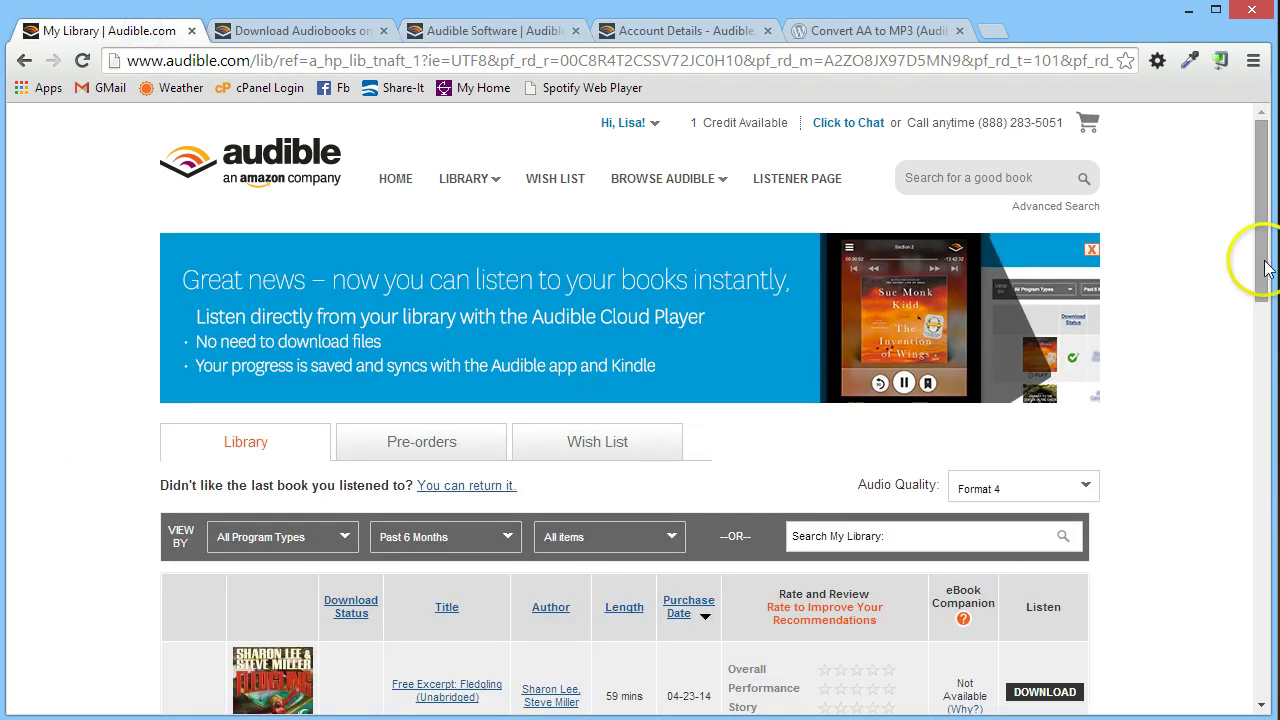
left_click_drag(1261, 218, 1260, 277)
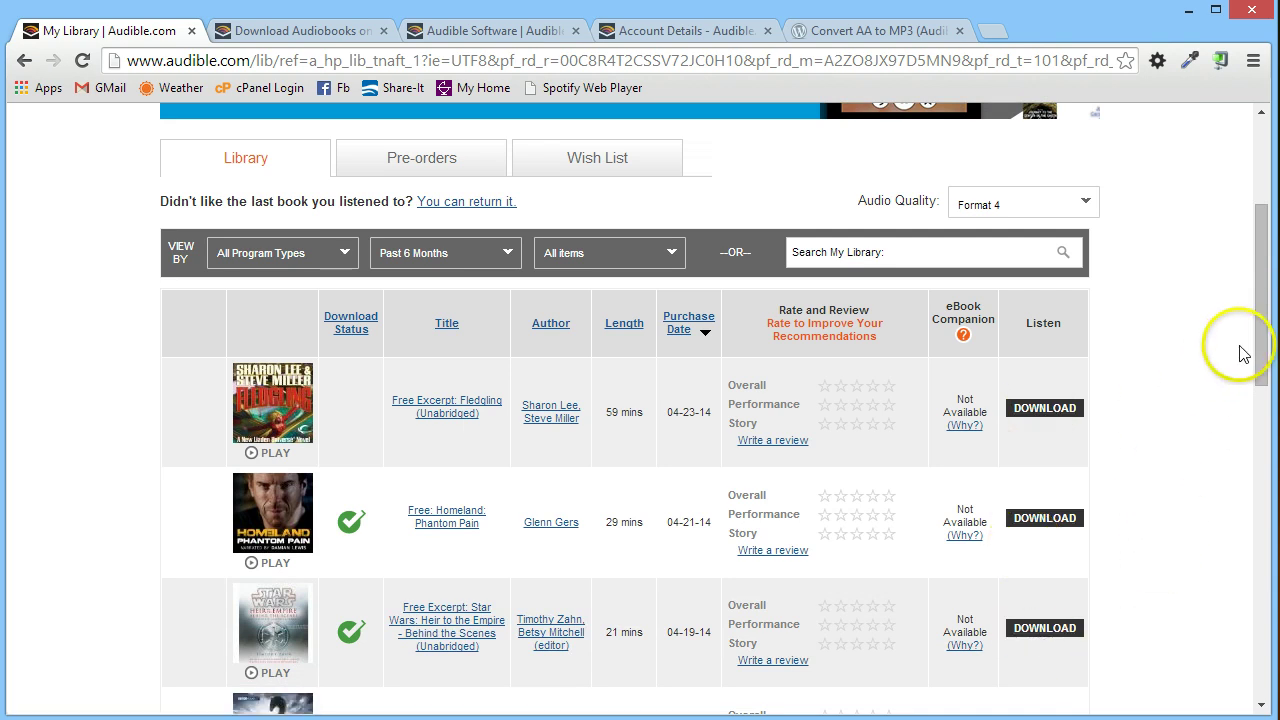
left_click_drag(1260, 338, 1259, 323)
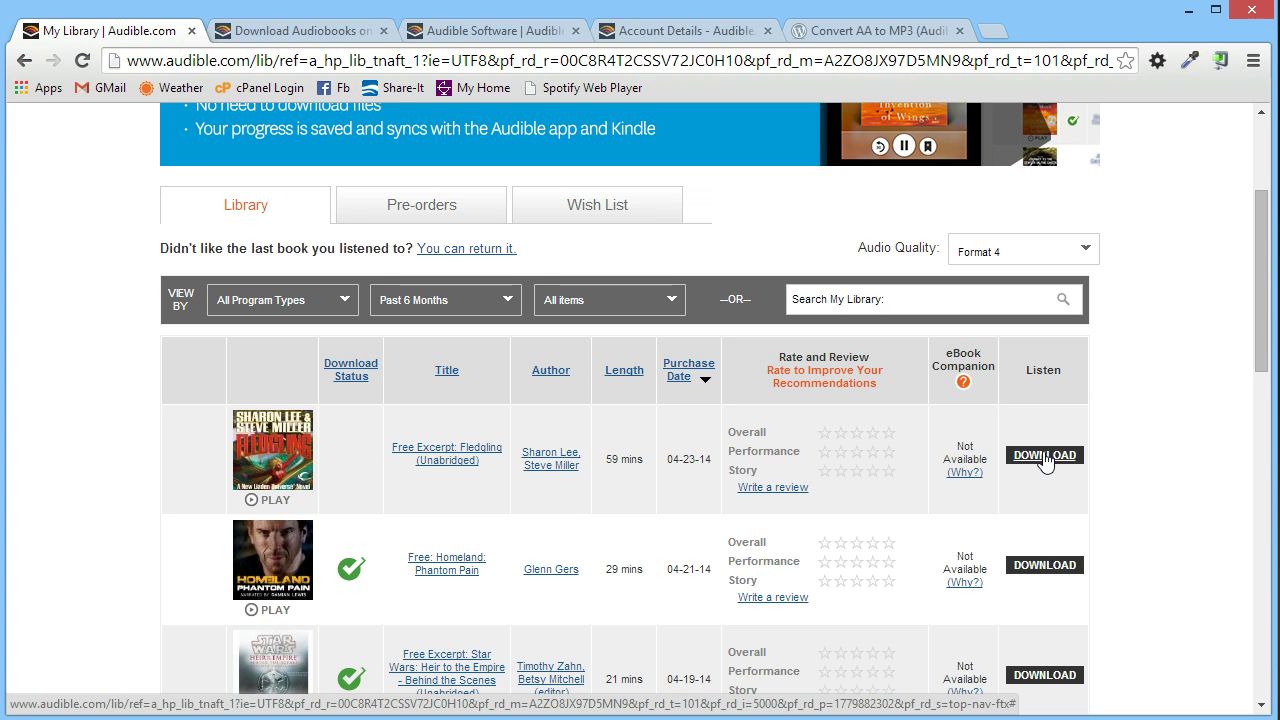
left_click(1195, 428)
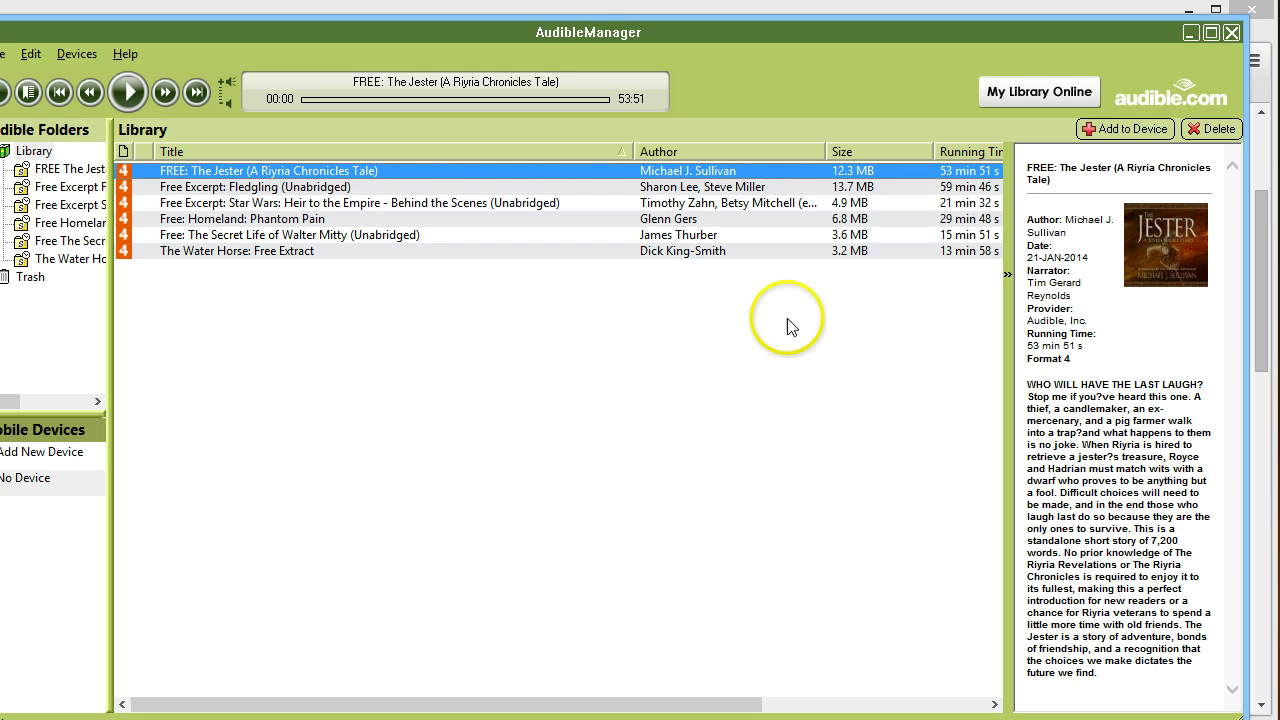
left_click(1232, 36)
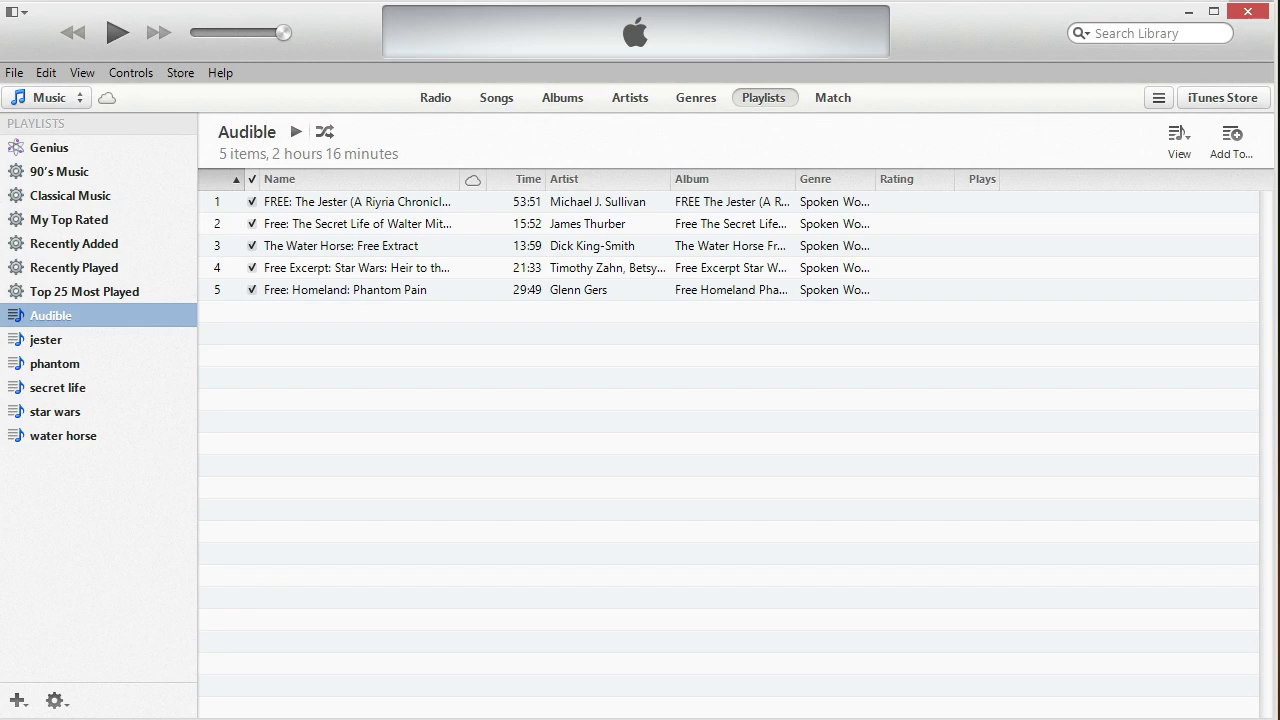
- Switch to the Audible Downloads window and locate the downloaded Fledgling file in its folder
key("alt+Tab")
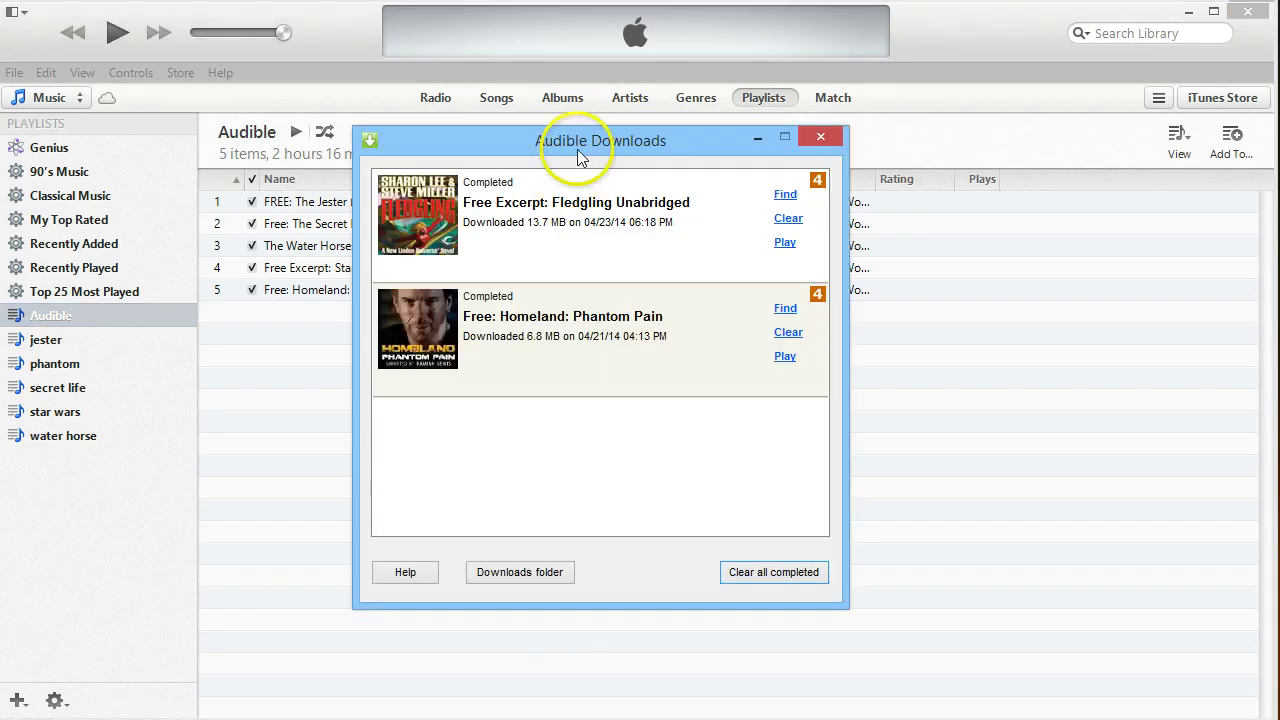
left_click_drag(577, 149, 754, 115)
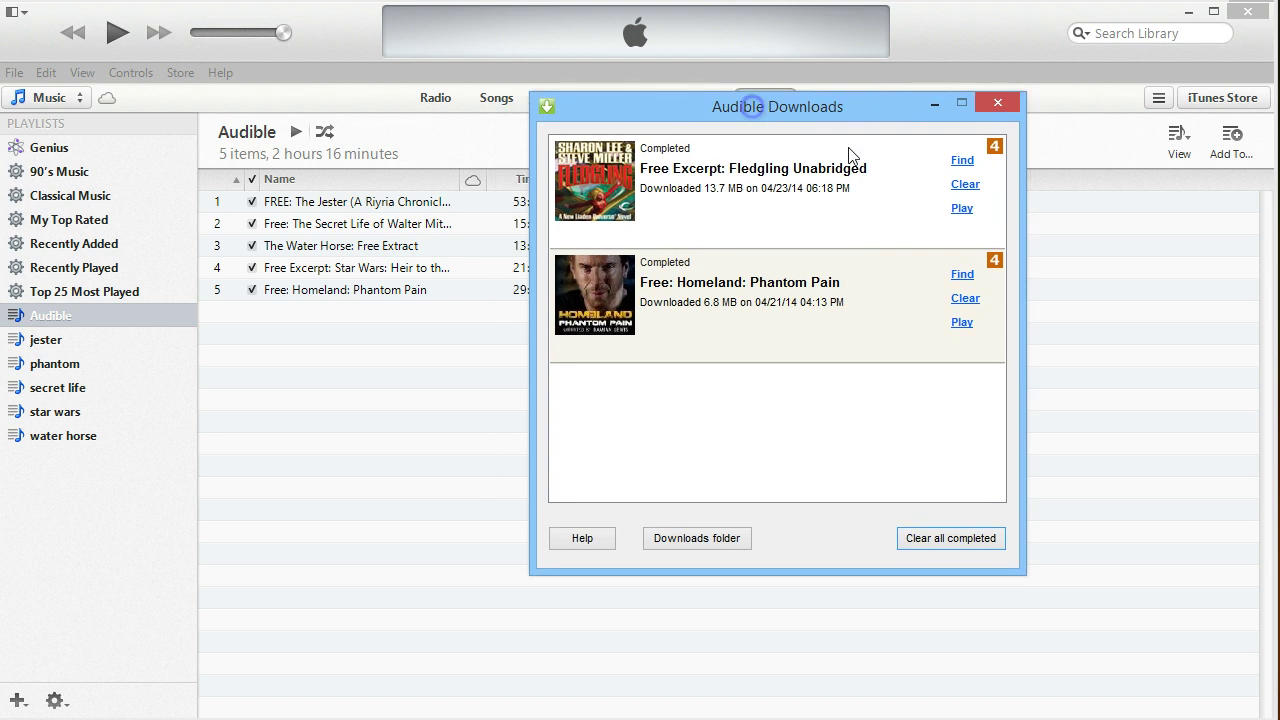
left_click(960, 163)
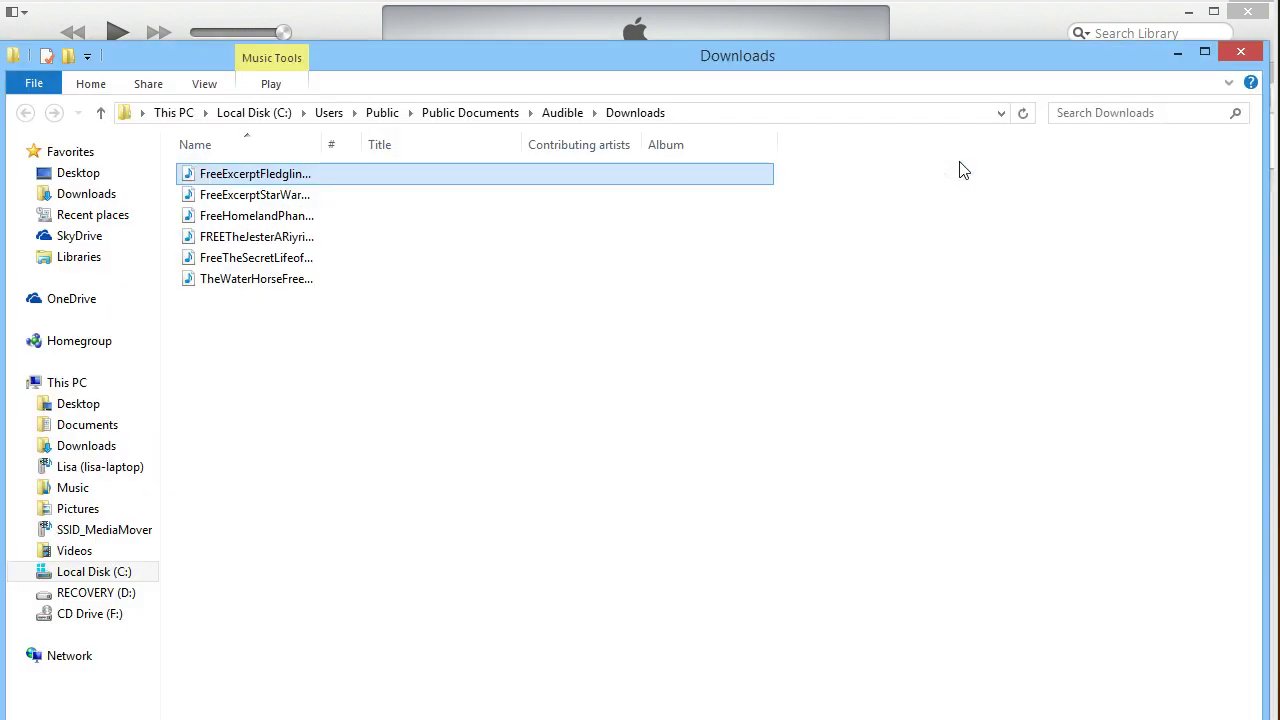
- Add the Fledgling file to the Audible playlist in iTunes and close the folder and Audible Downloads windows
left_click_drag(875, 62, 1272, 112)
left_click_drag(866, 222, 270, 338)
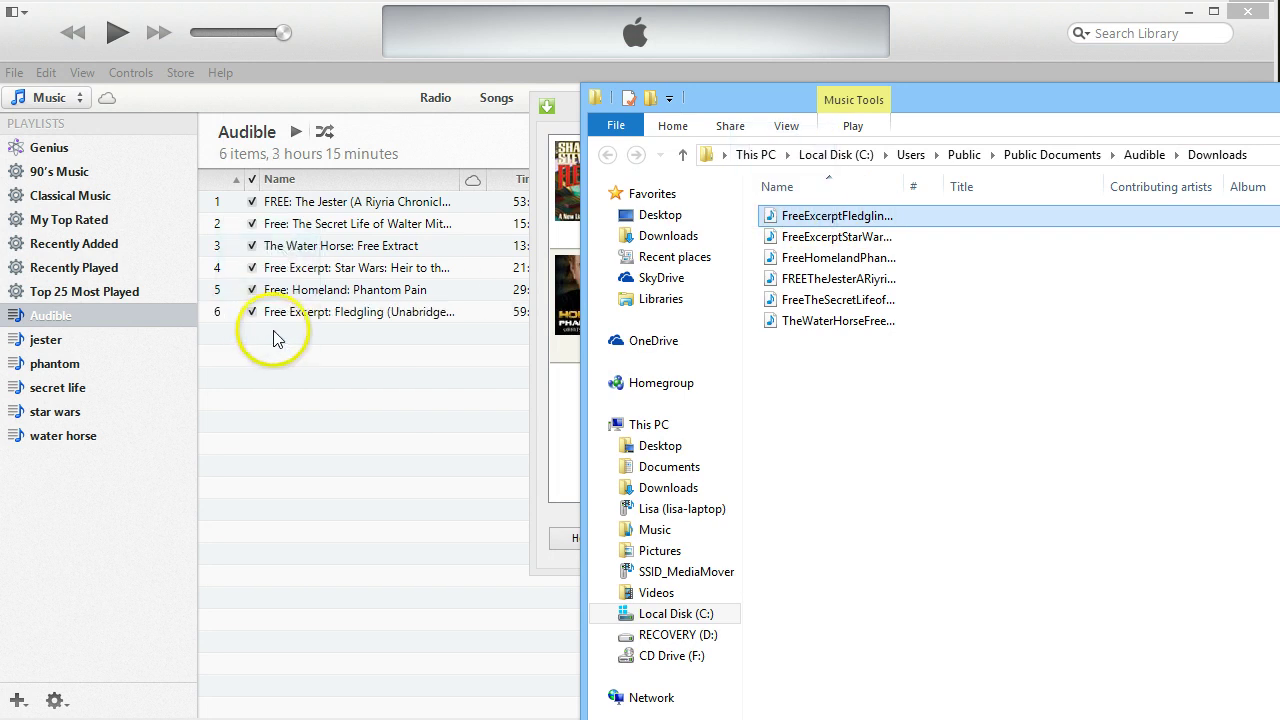
left_click_drag(1152, 95, 411, 68)
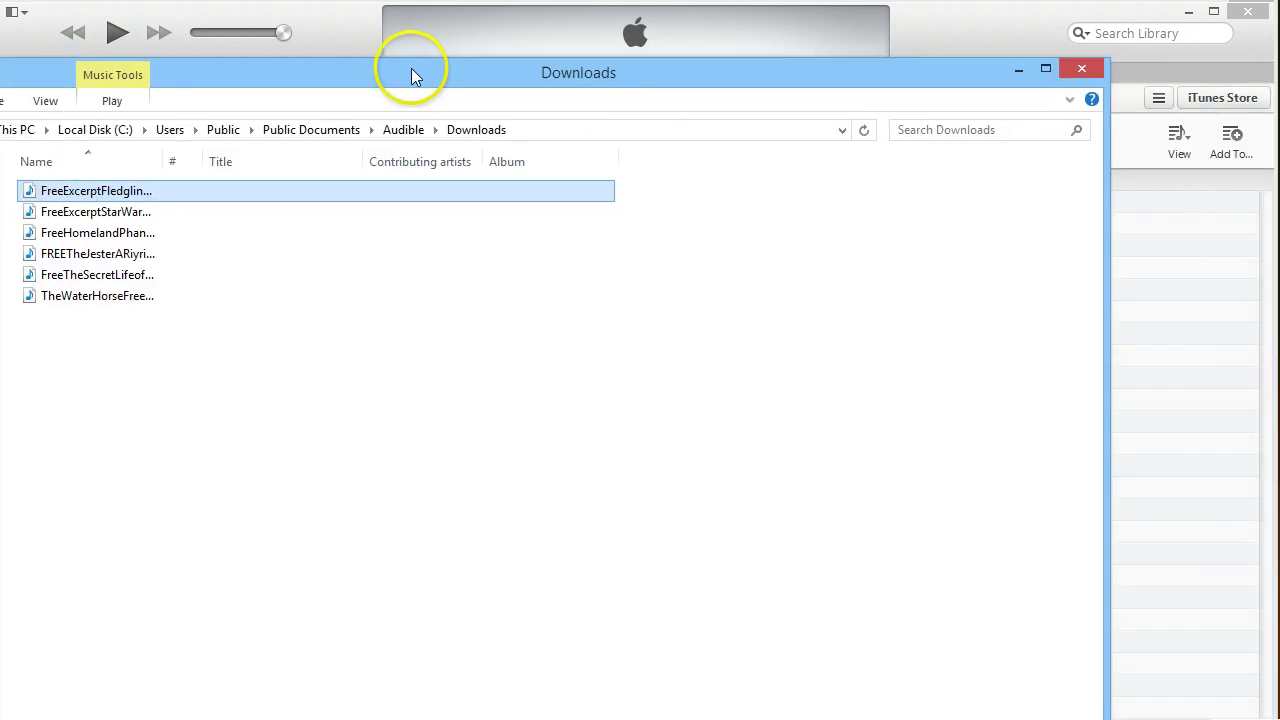
left_click(1082, 68)
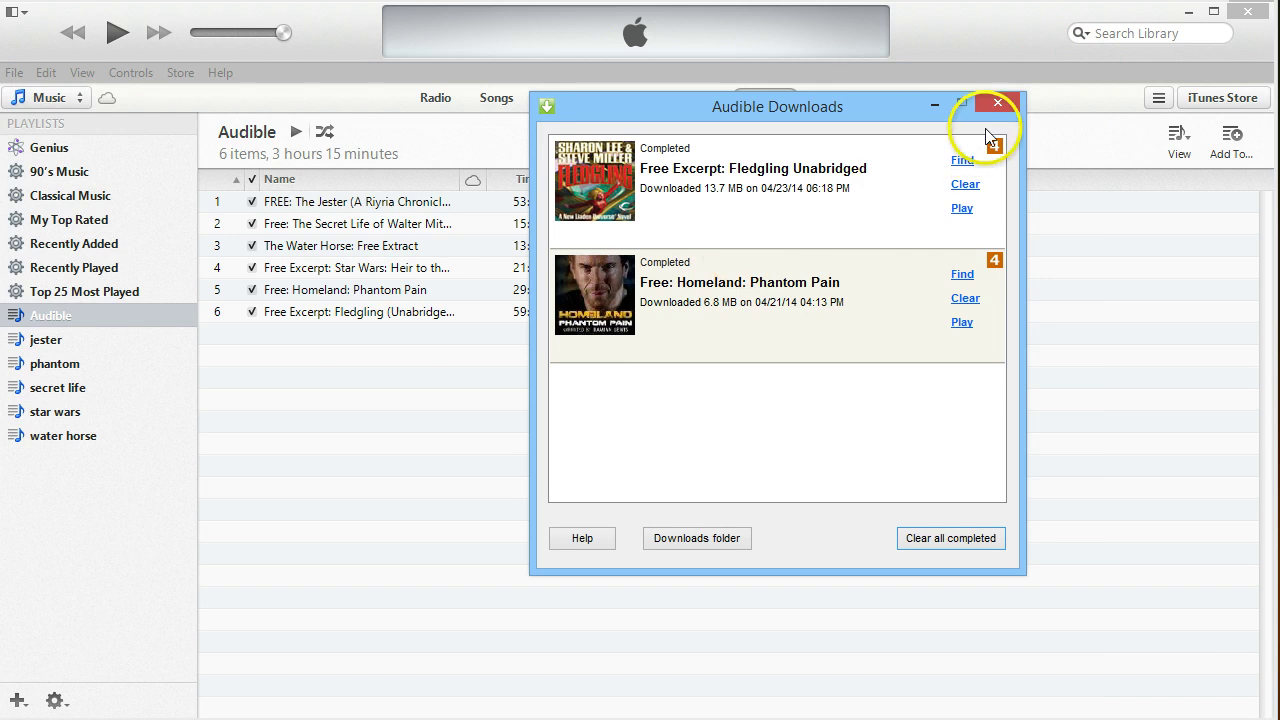
left_click(999, 104)
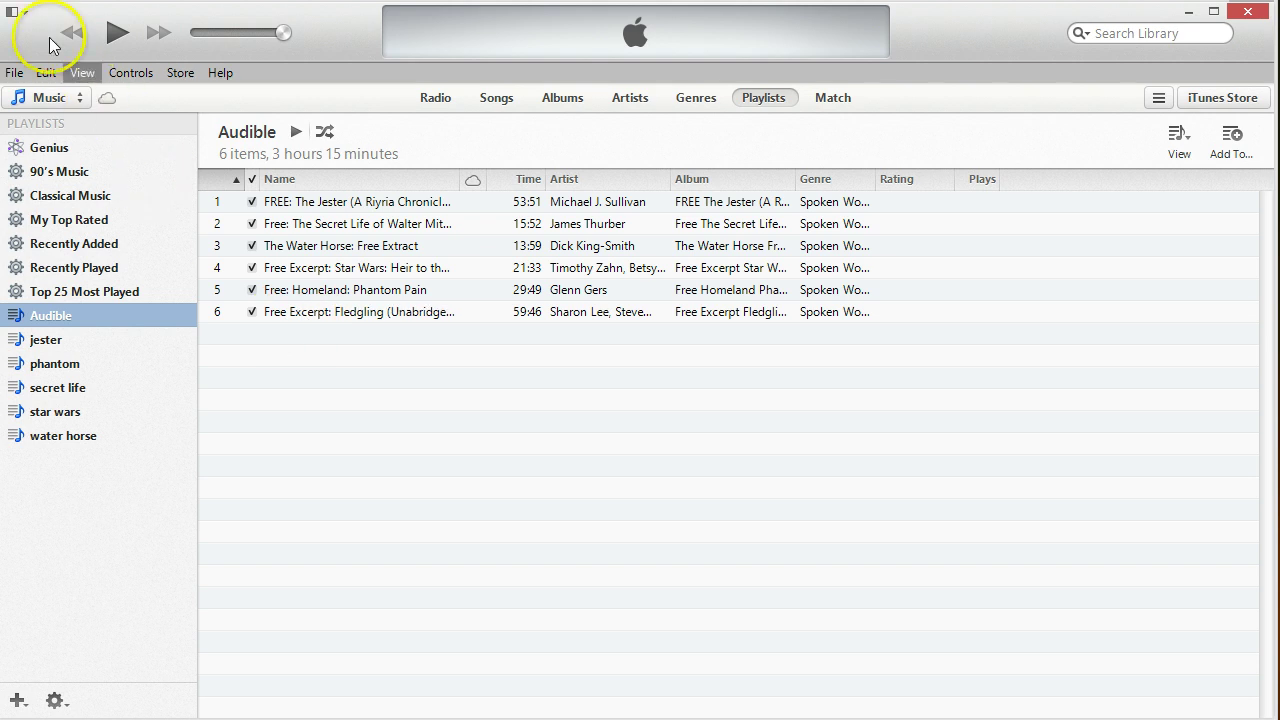
- Create a new iTunes playlist named "fledgling" and finish editing it
left_click(22, 14)
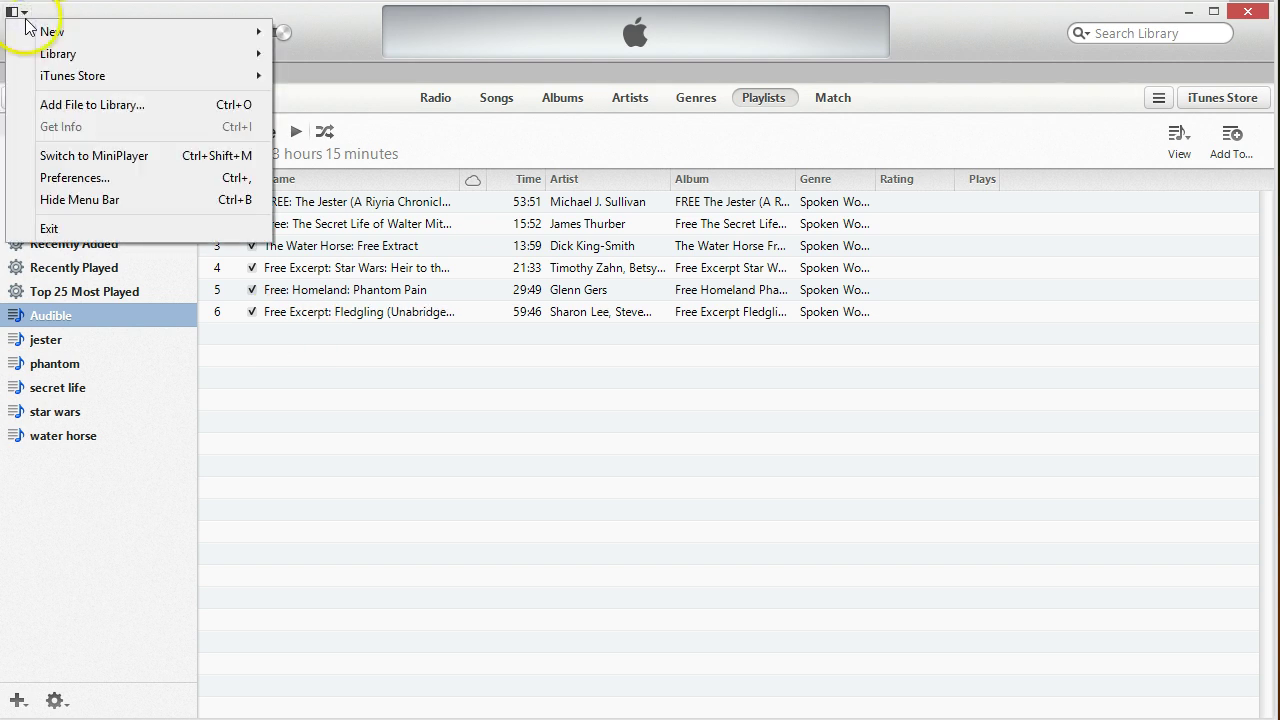
mouse_move(250, 40)
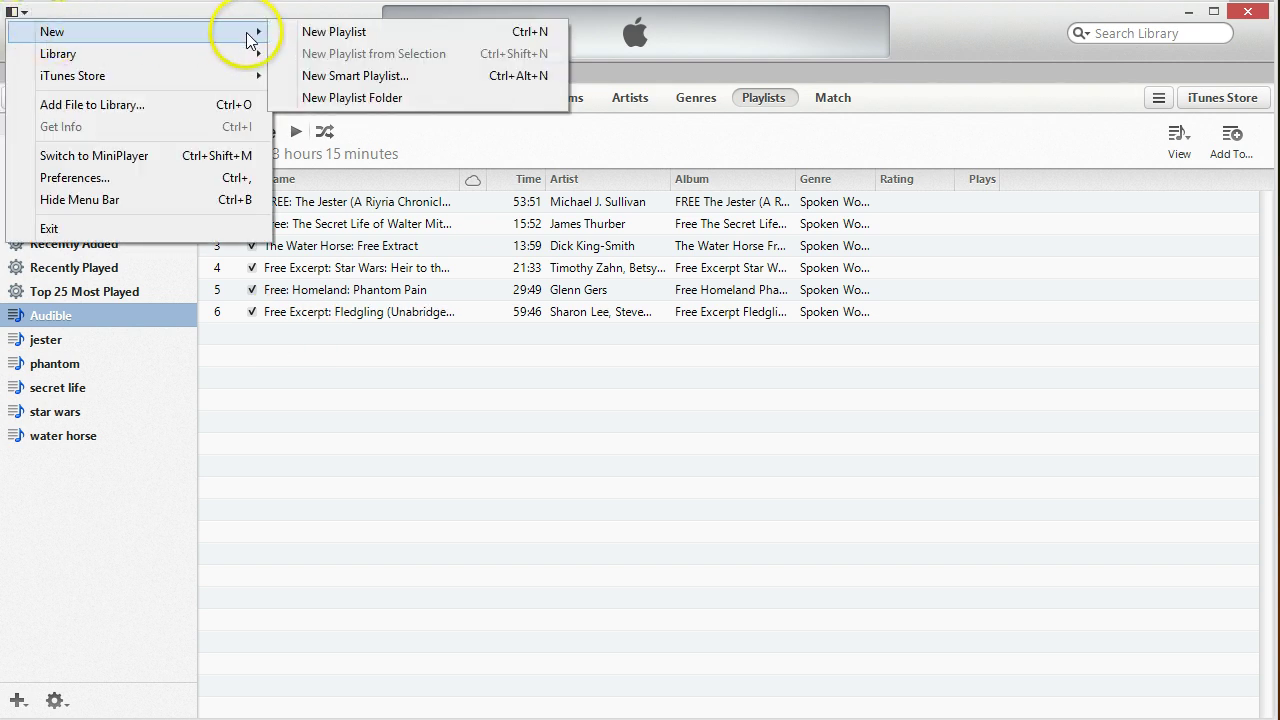
left_click(316, 35)
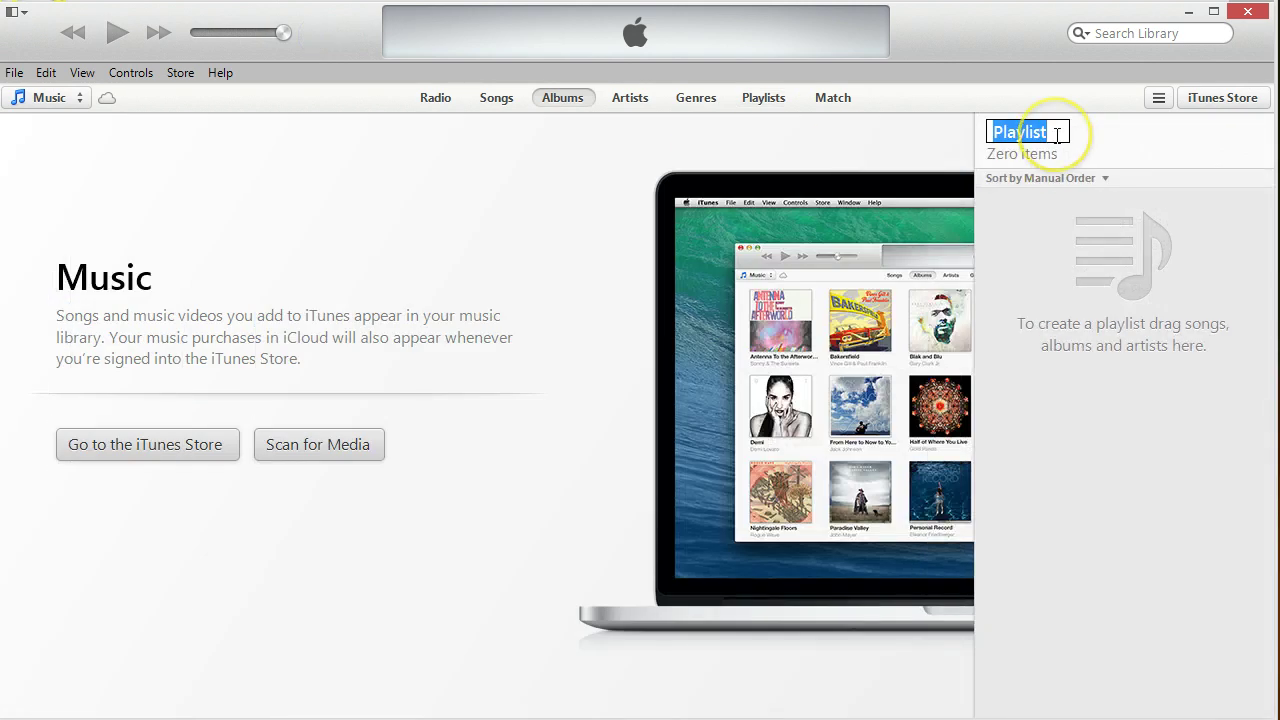
type("f")
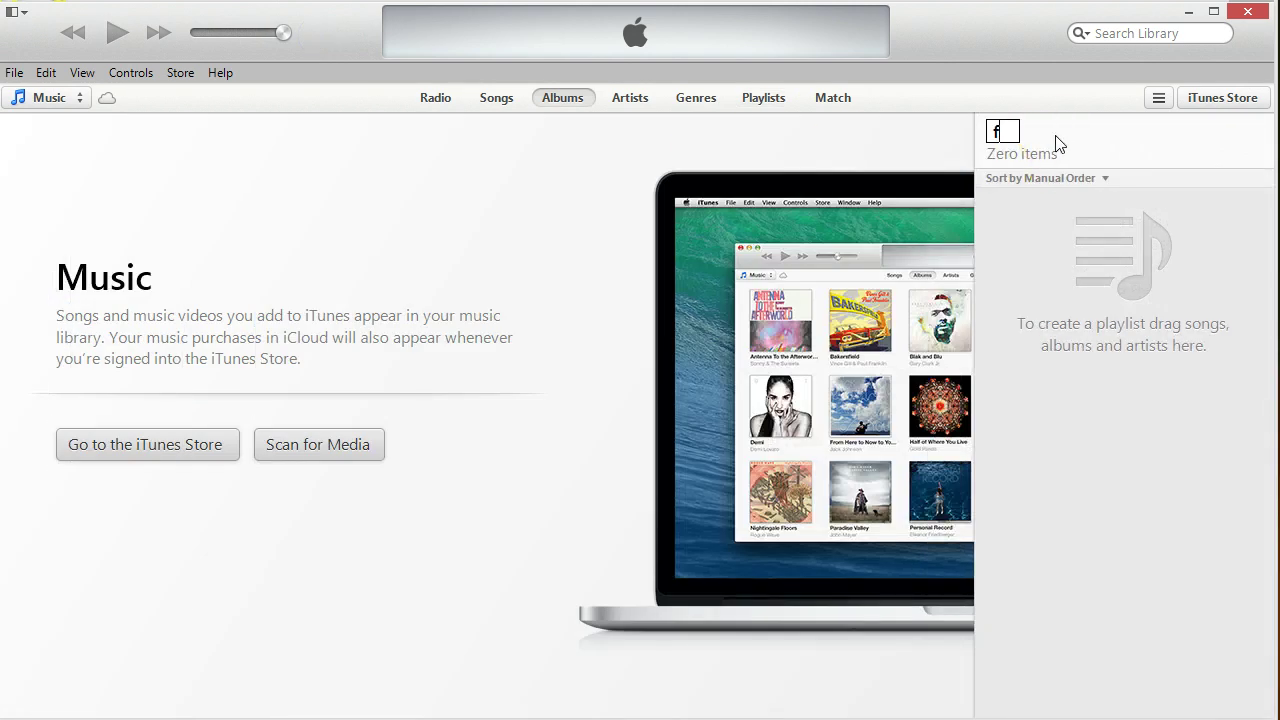
type("ledgling")
key("Return")
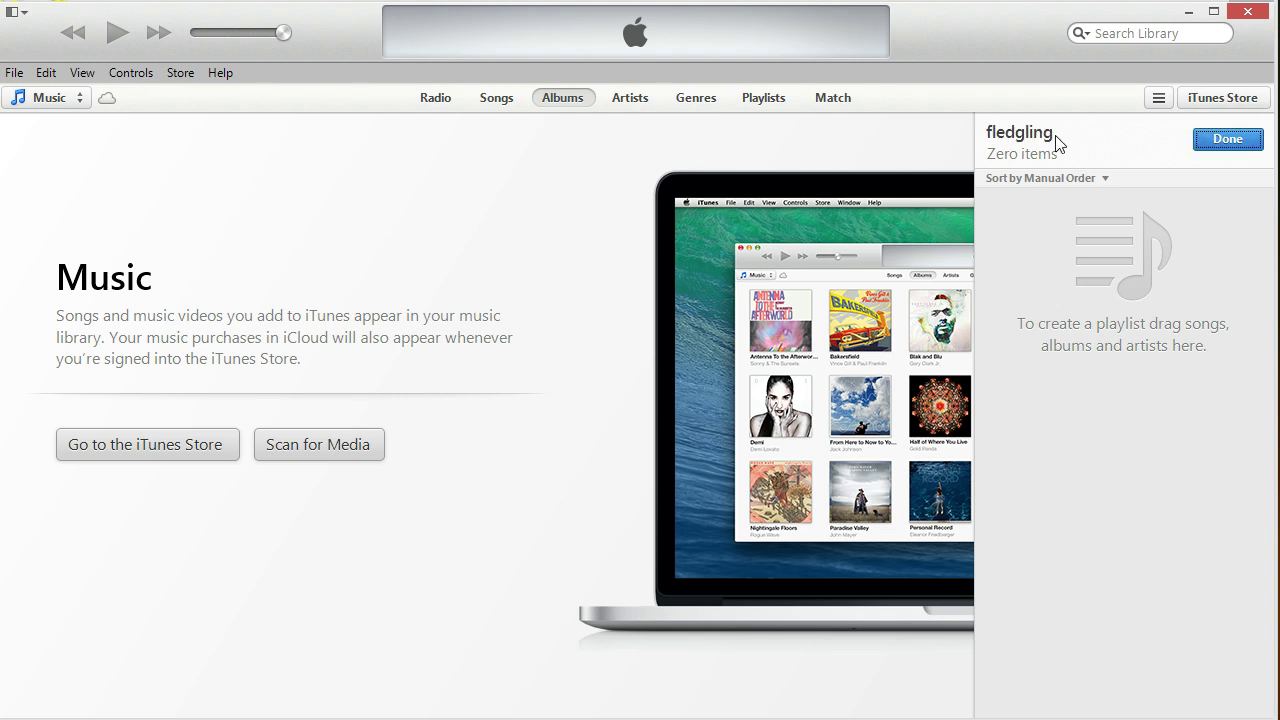
left_click(1218, 145)
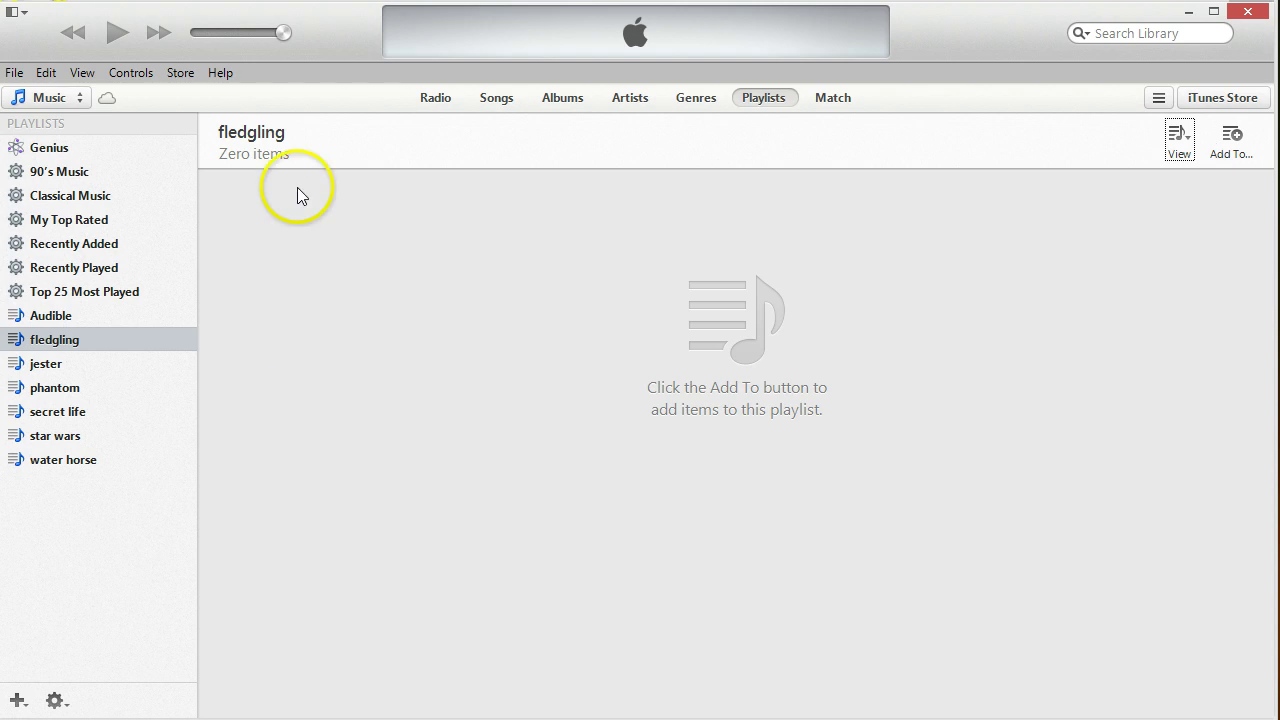
- Add Free Excerpt: Fledgling (Unabridged) from the Audible playlist to the fledgling playlist
left_click(47, 316)
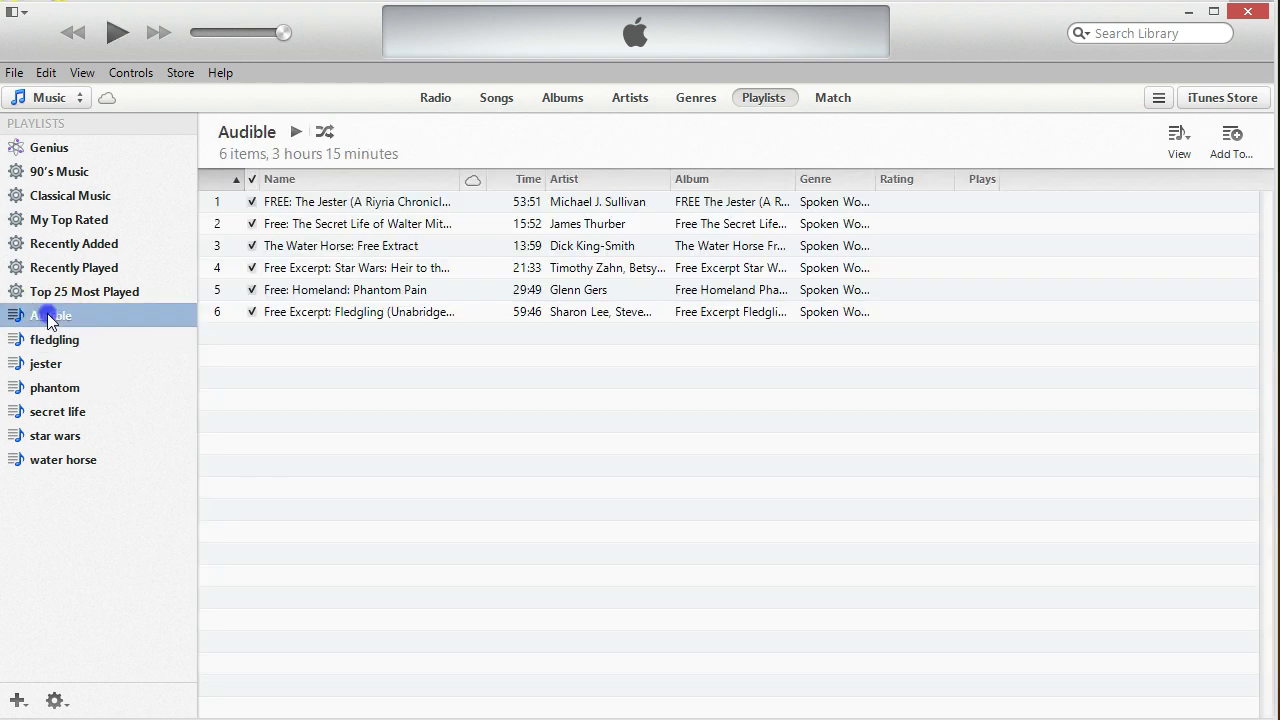
left_click(306, 315)
left_click_drag(306, 315, 92, 338)
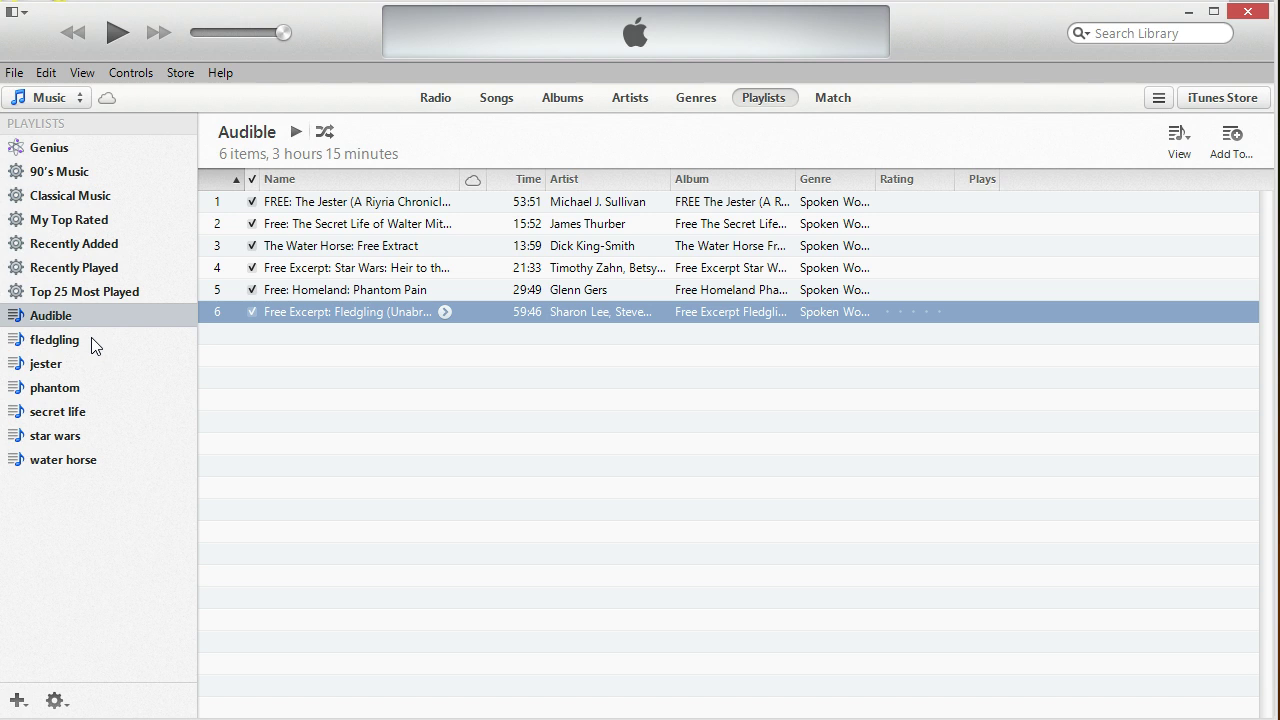
- Burn the fledgling playlist as an Audio CD on the F: Audials Tunebite CD-R drive at the maximum possible speed
left_click(50, 339)
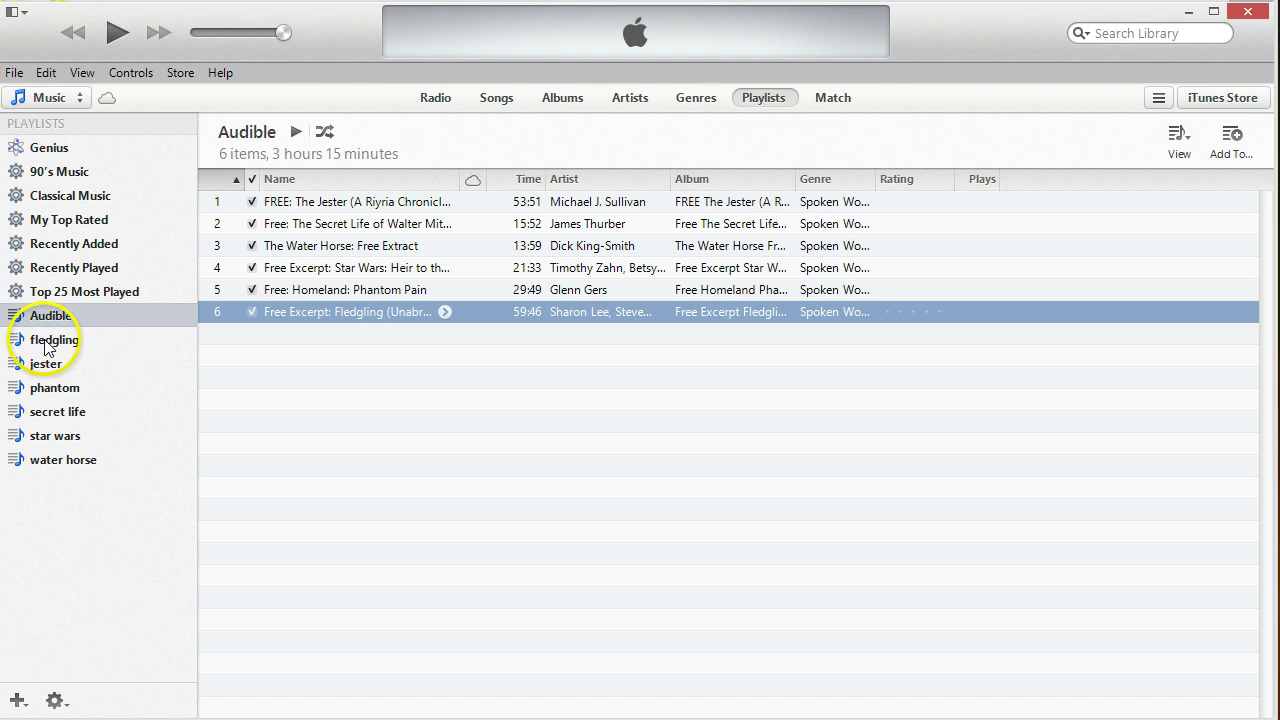
right_click(102, 338)
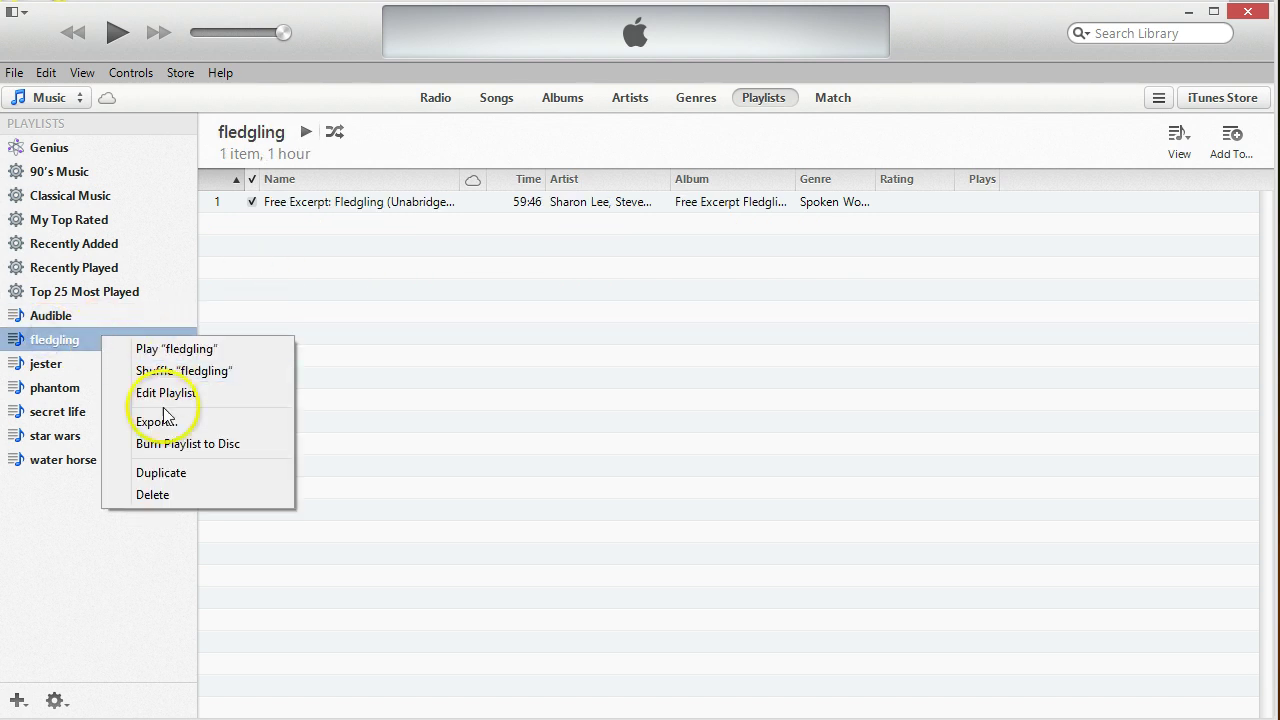
left_click(162, 448)
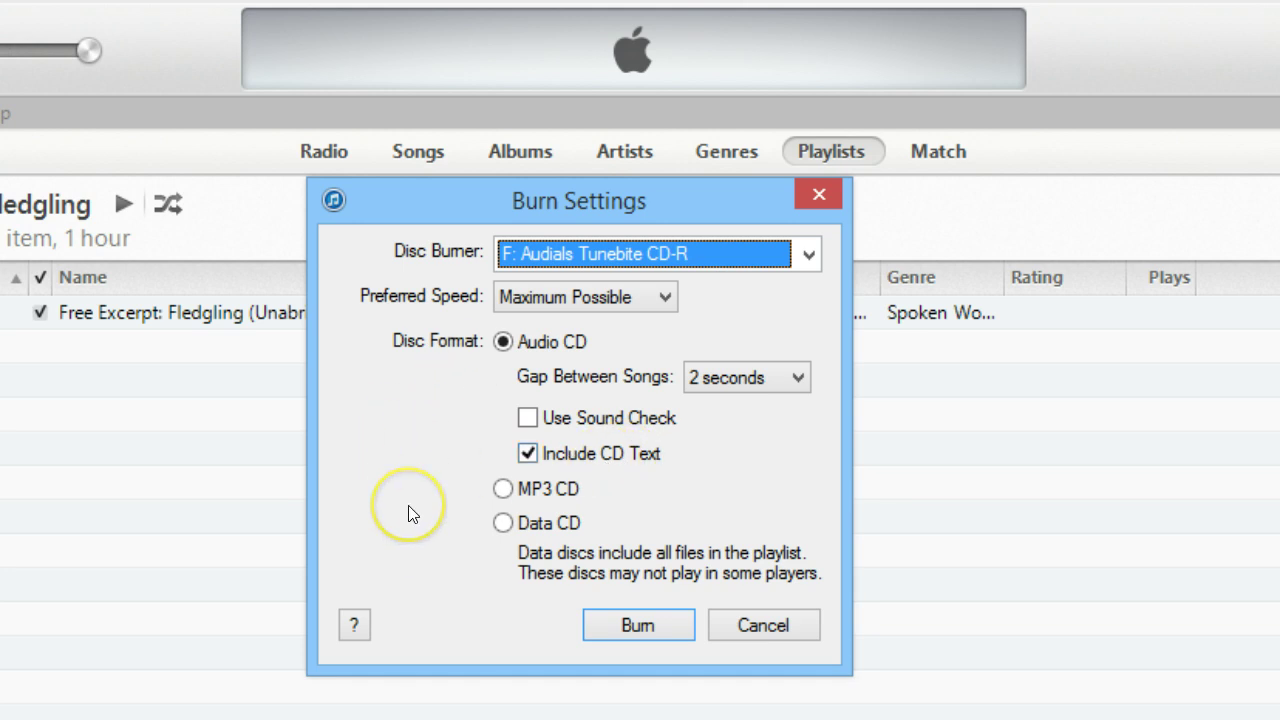
left_click(631, 624)
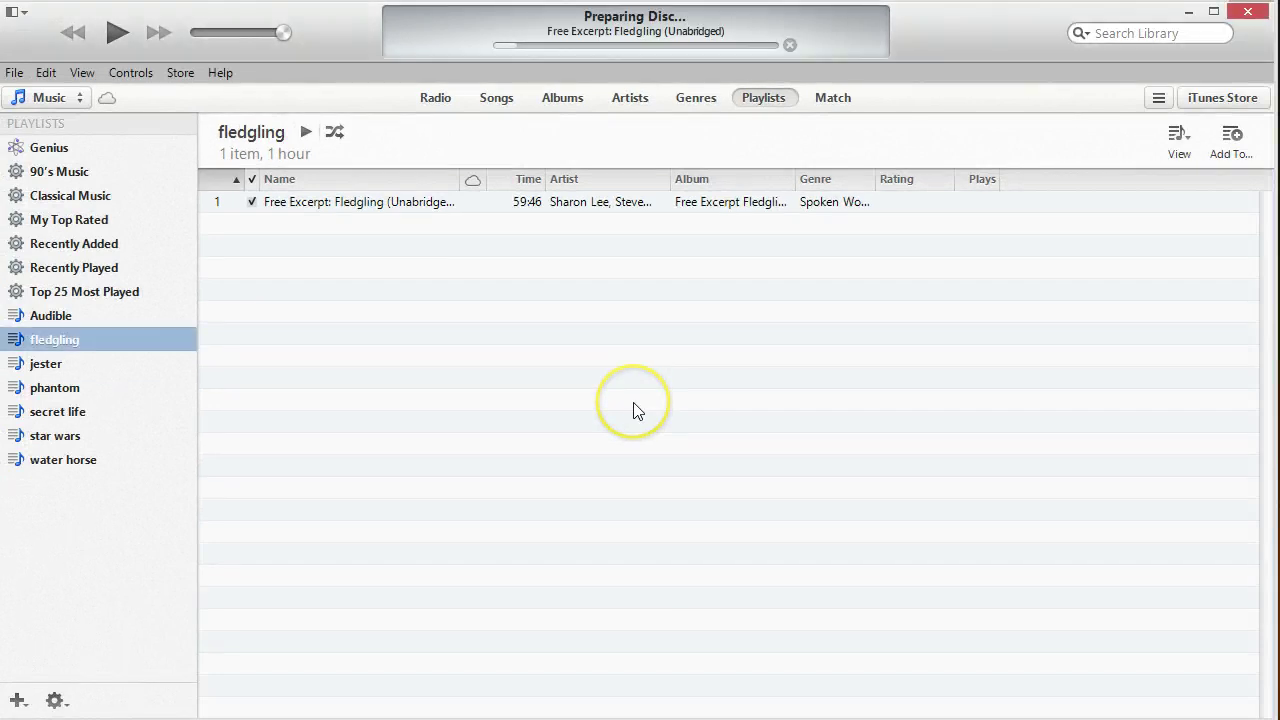
- Switch to Audials One, open the media folder of the Fledgling Chapter 08 track and widen its Name column to show full file names
left_click(331, 591)
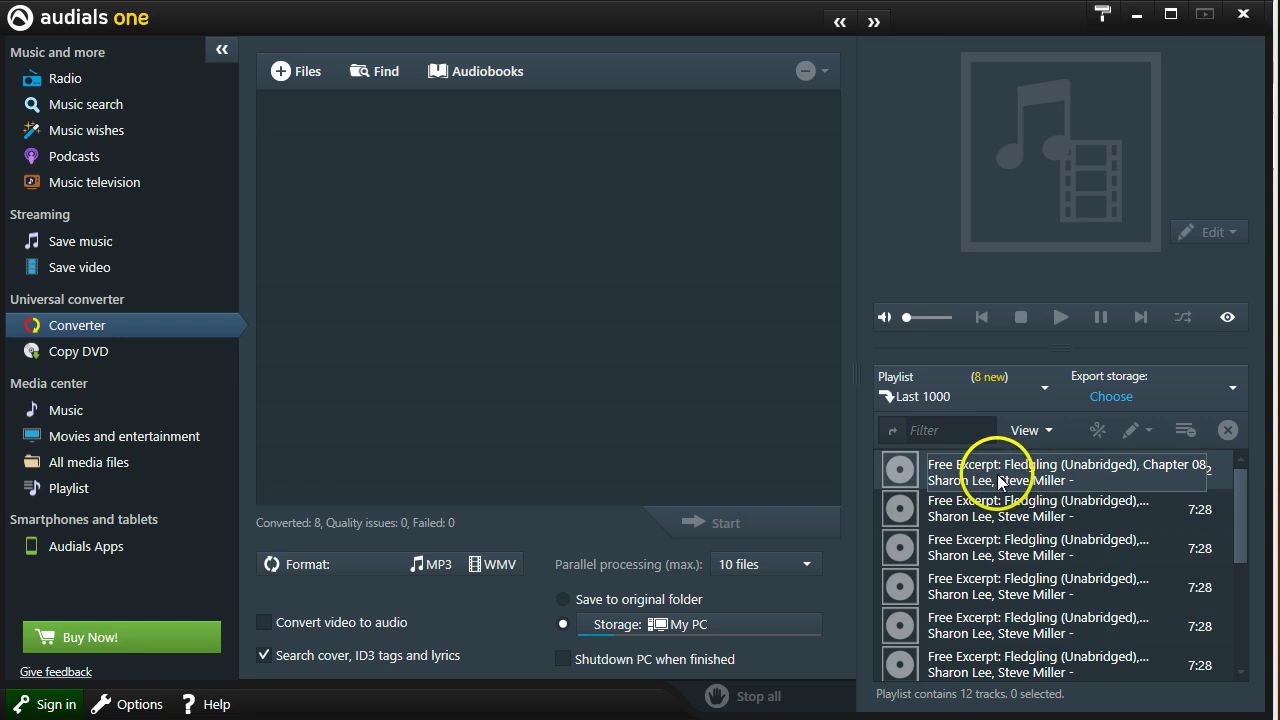
right_click(986, 472)
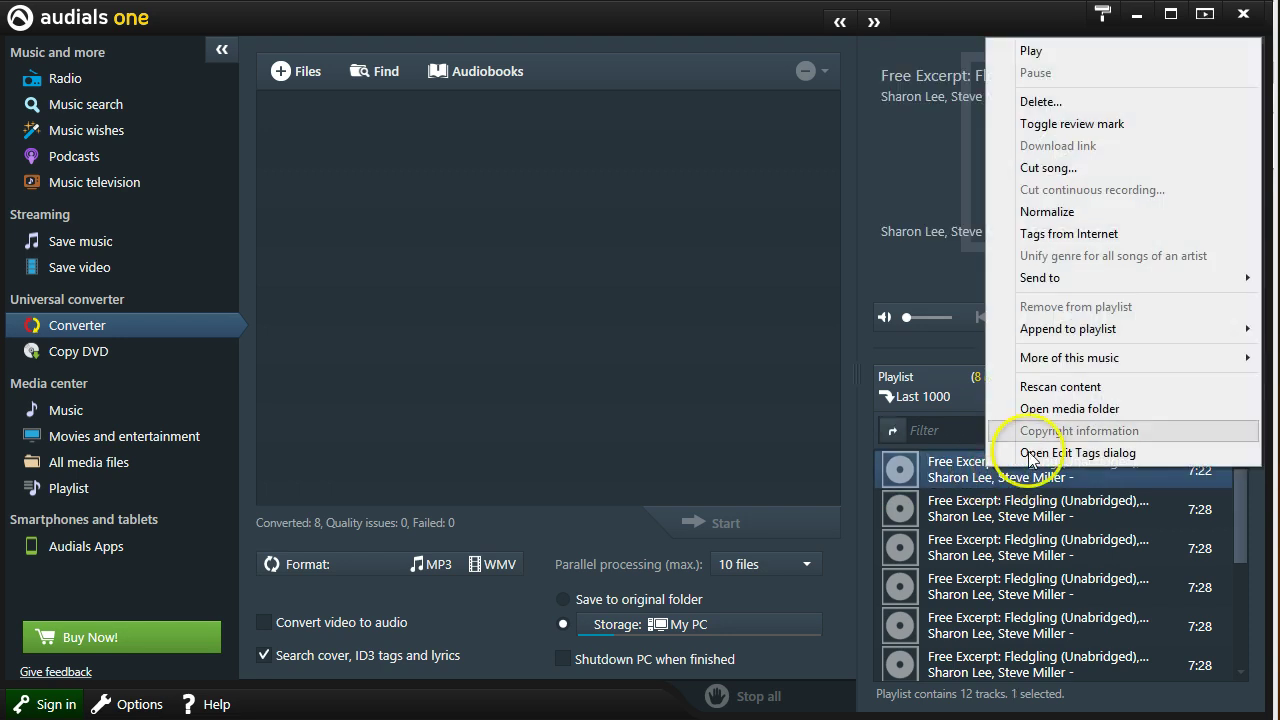
left_click(1053, 418)
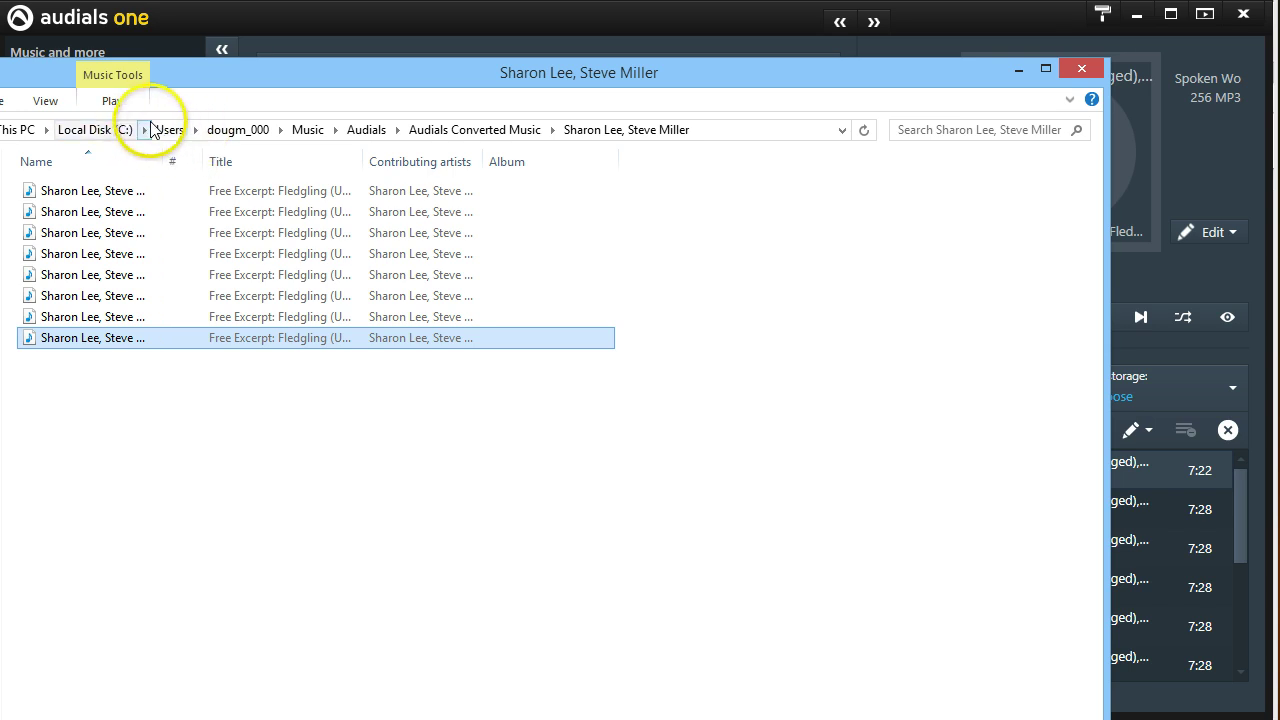
left_click_drag(162, 158, 493, 164)
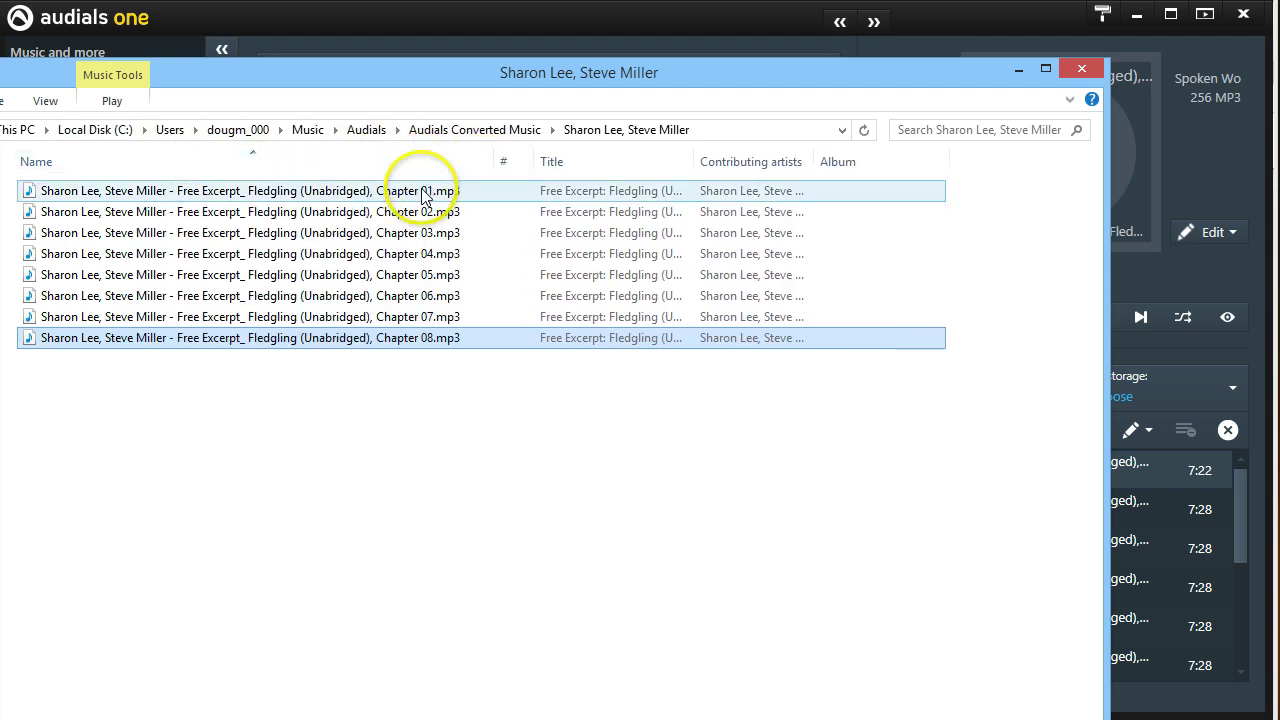